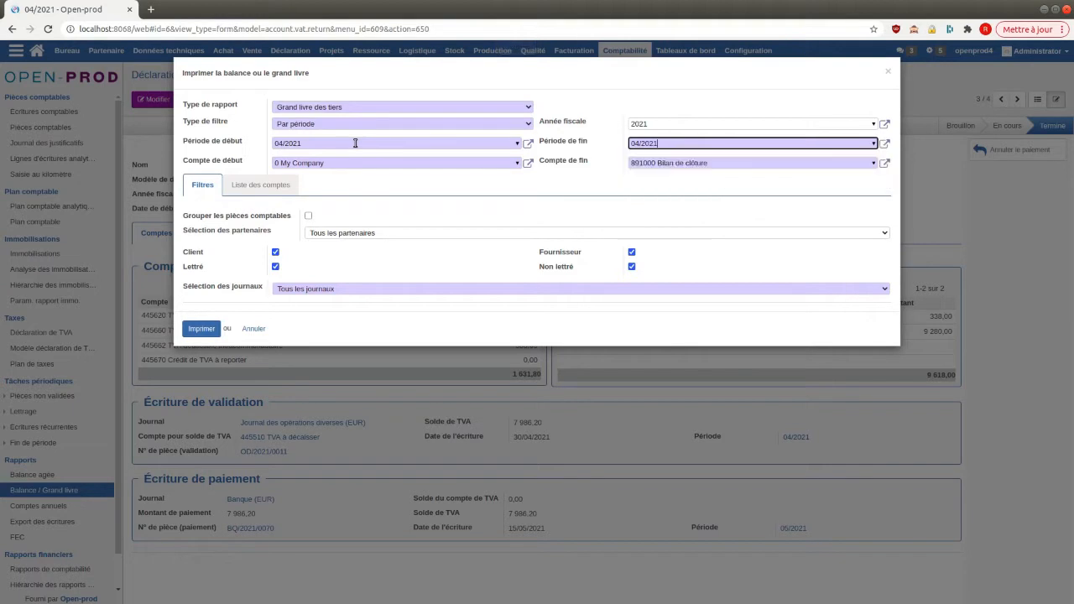
Set both the start and end accounts of the third-party ledger to 40 Fournisseurs et comptes rattachés.
click(392, 161)
text(40)
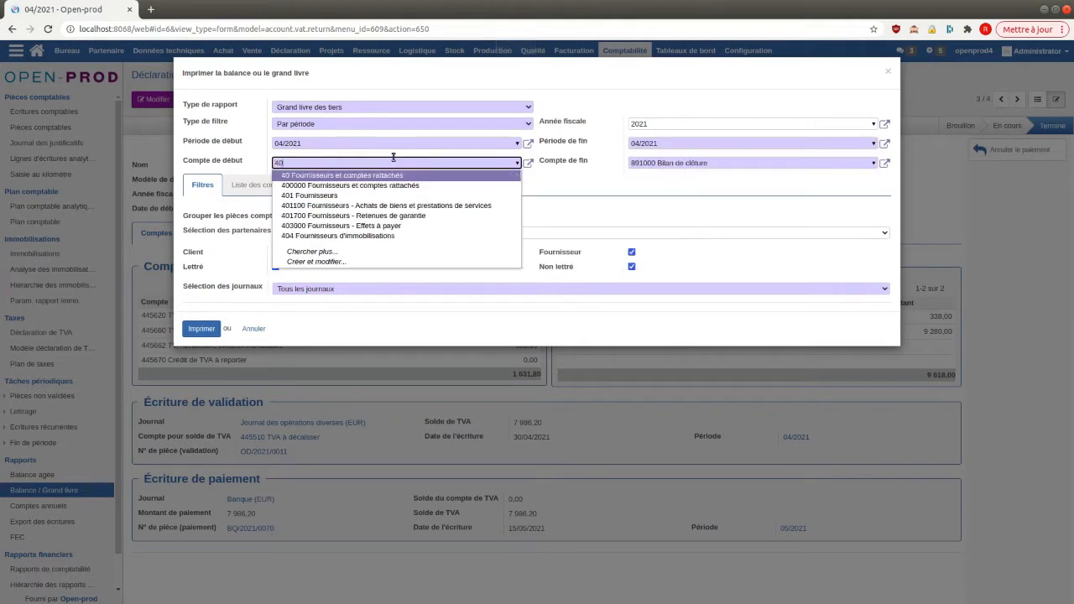
key(Return)
key(Tab)
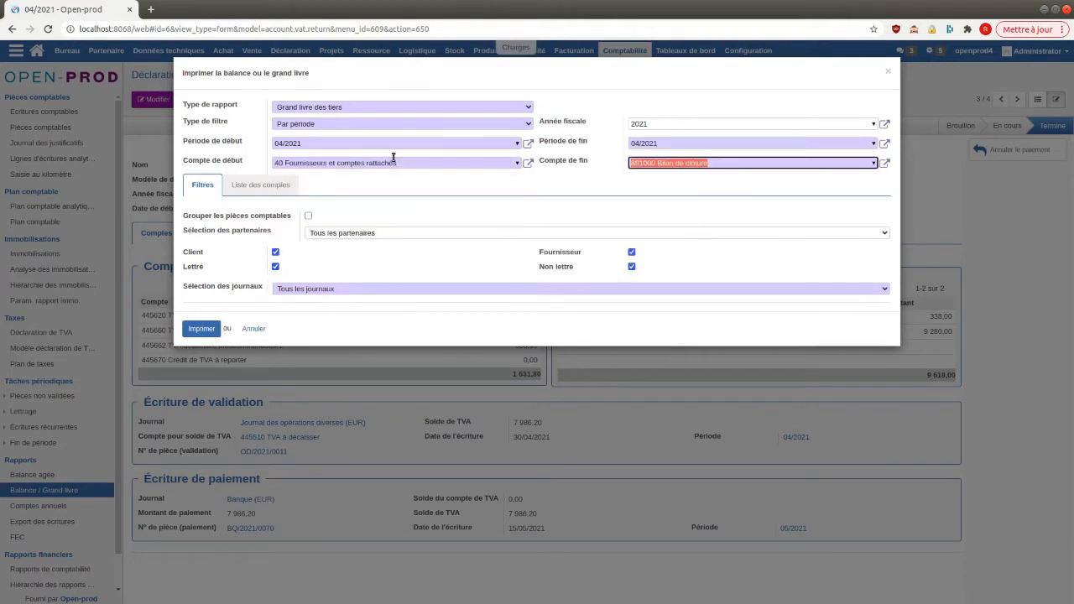
text(40)
key(Return)
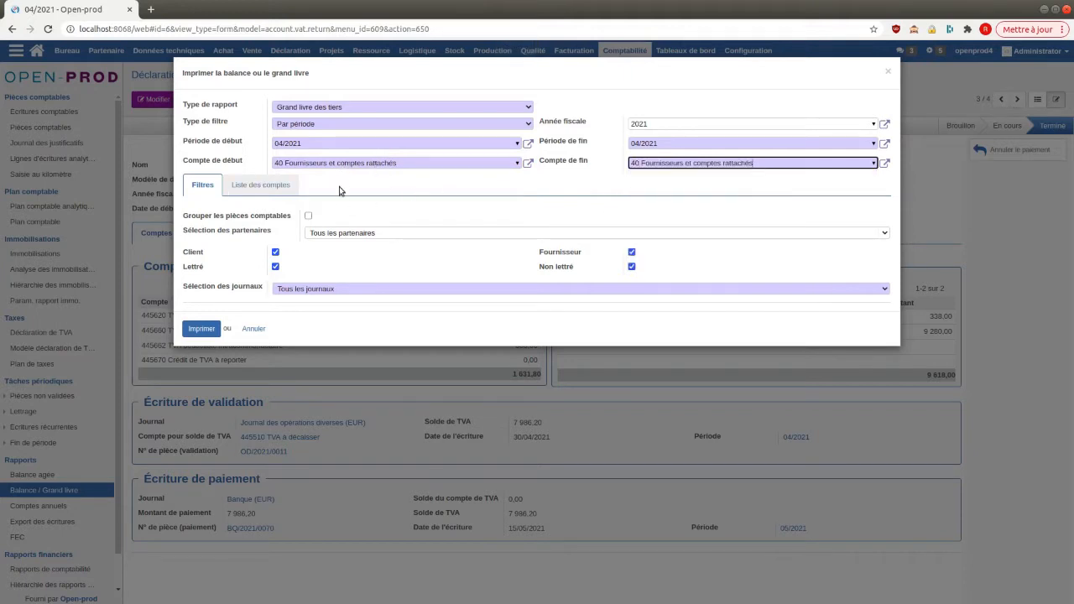
Exclude customers from the third-party ledger, keeping all partners, then print it and look through the resulting PDF.
click(275, 252)
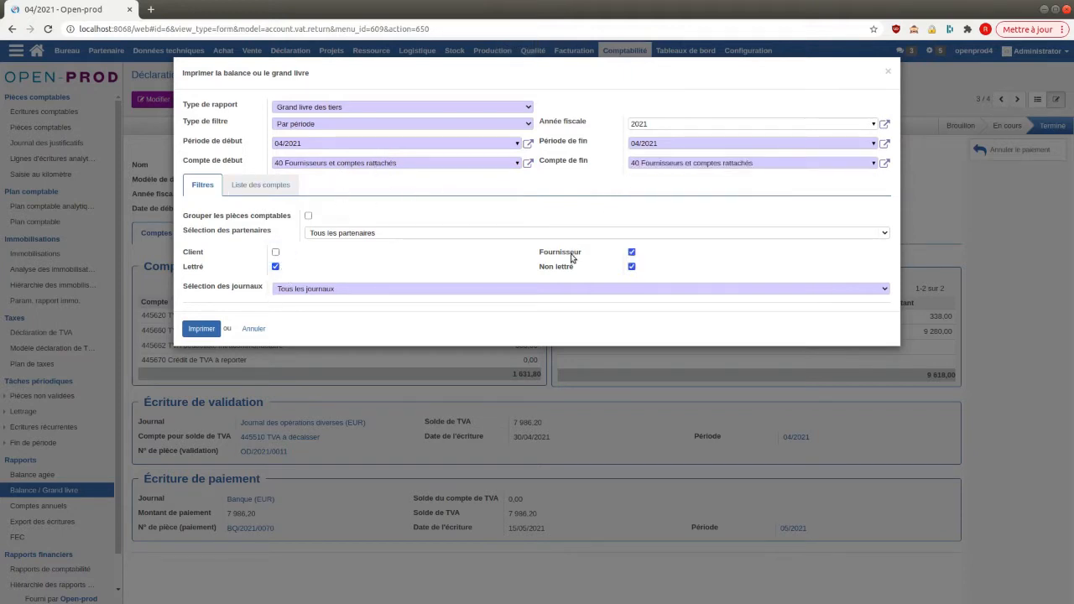
click(348, 233)
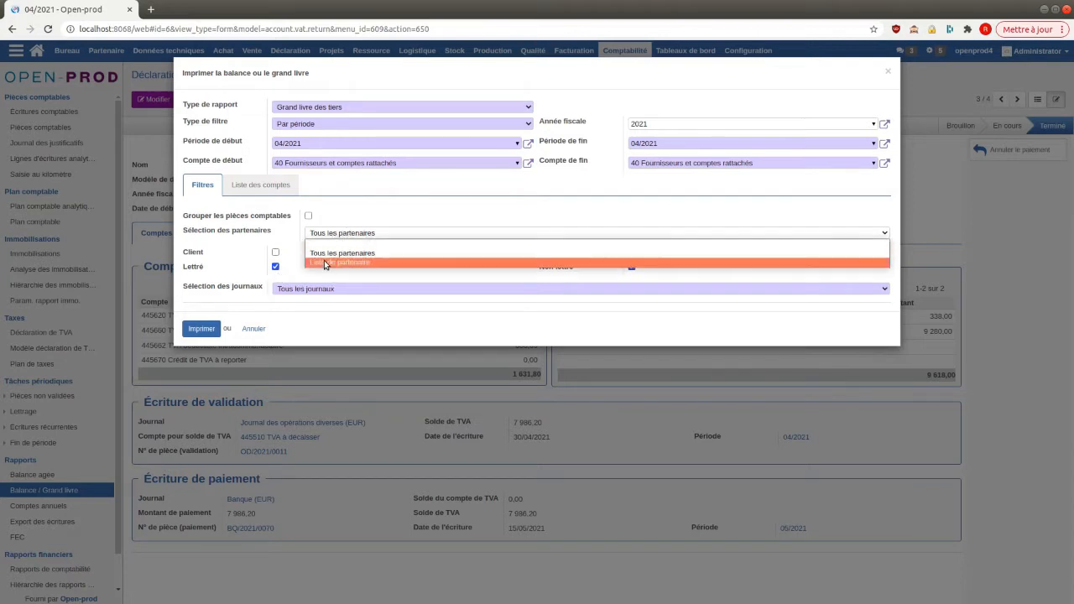
click(366, 233)
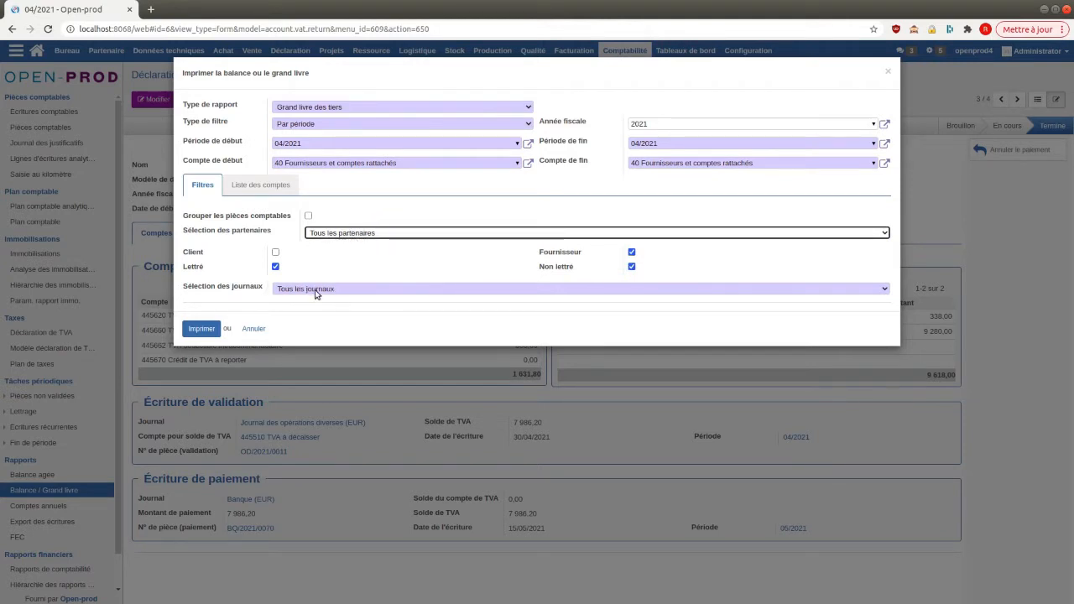
click(204, 329)
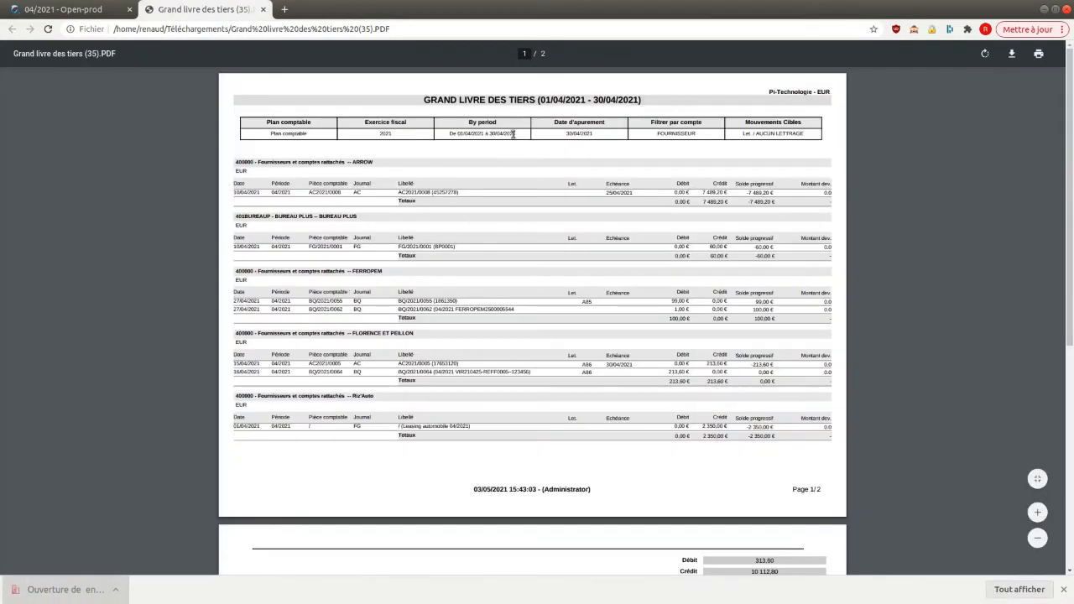
ctrl+scroll(611, 141, up, 2)
scroll(612, 151, down, 5)
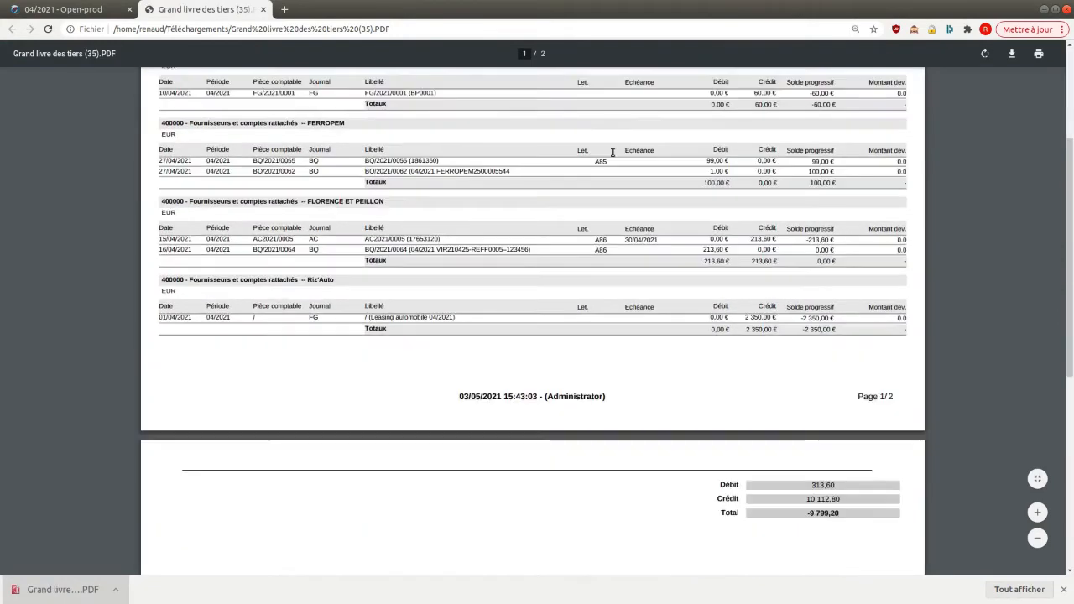
click(262, 10)
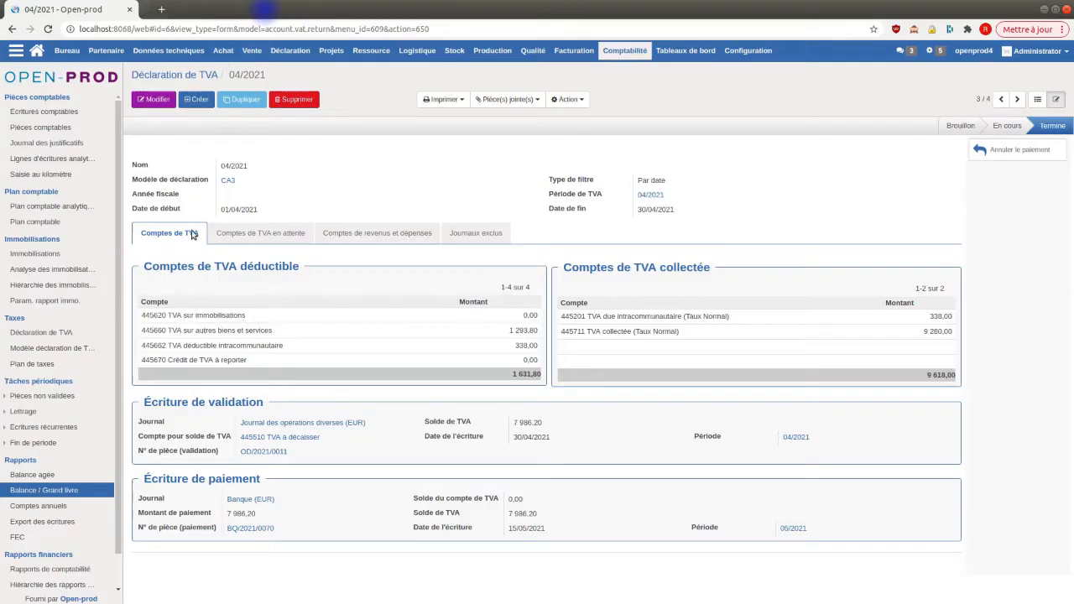
Start a new balance/ledger print and set its report type to Balance générale.
click(48, 491)
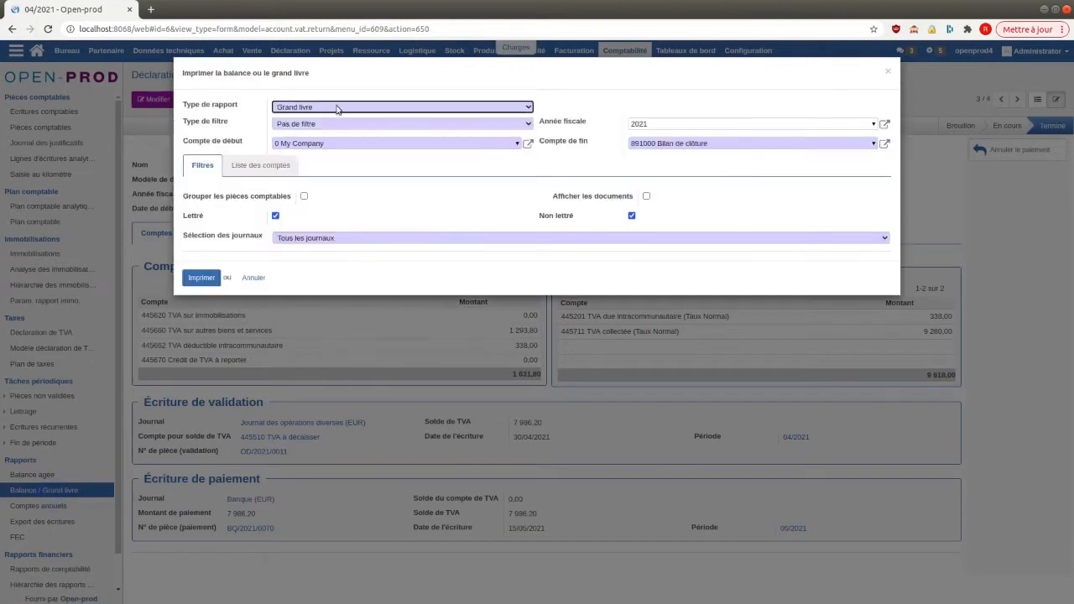
click(294, 107)
click(303, 160)
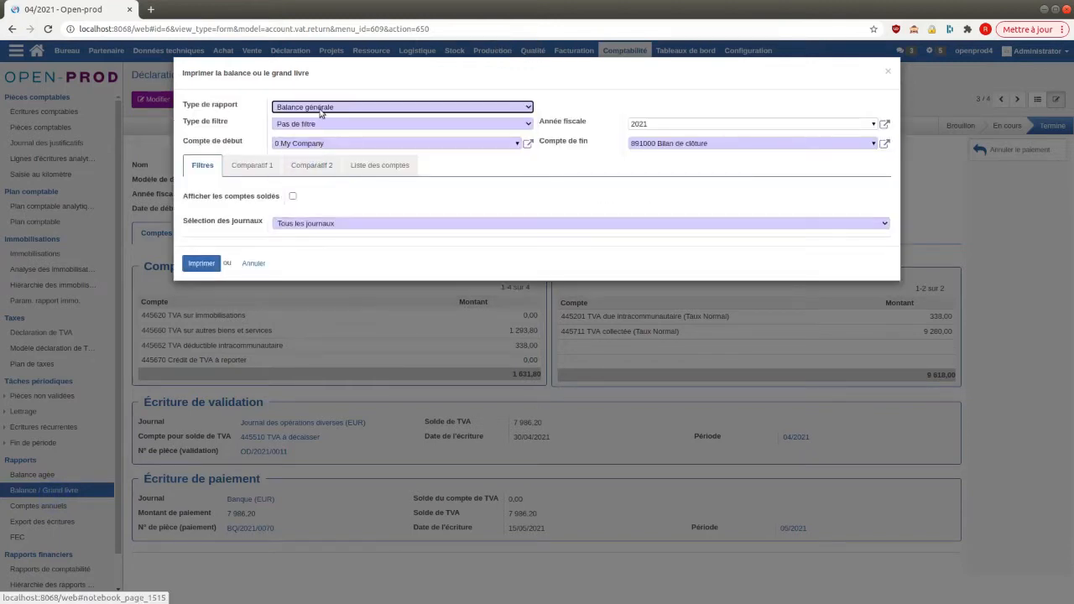
Set both the start and end accounts of the general balance to Classes 1 à 5 Comptes de bilan.
click(362, 143)
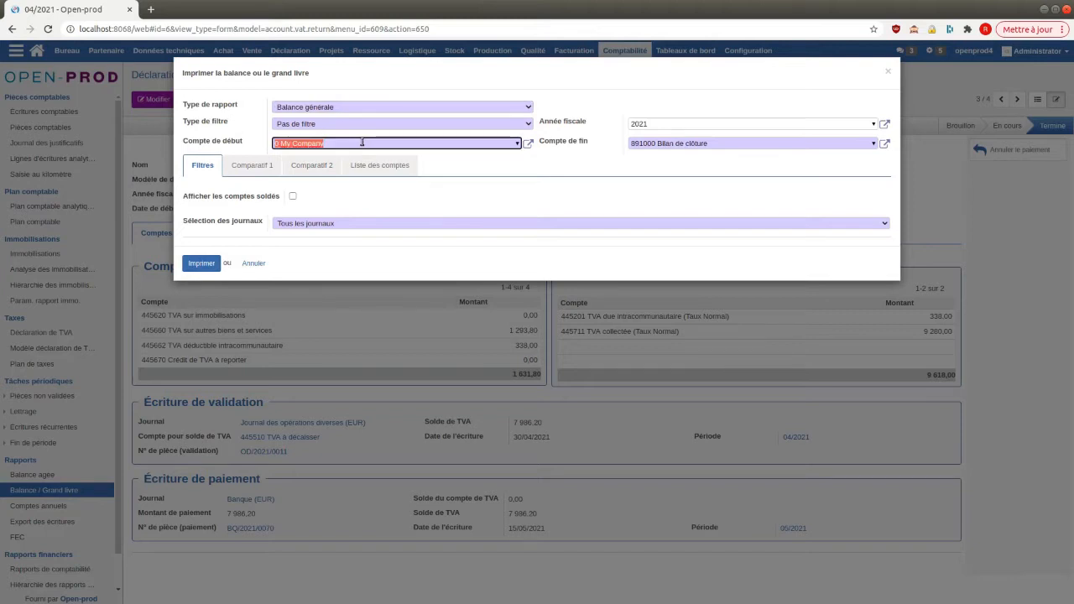
text(cla)
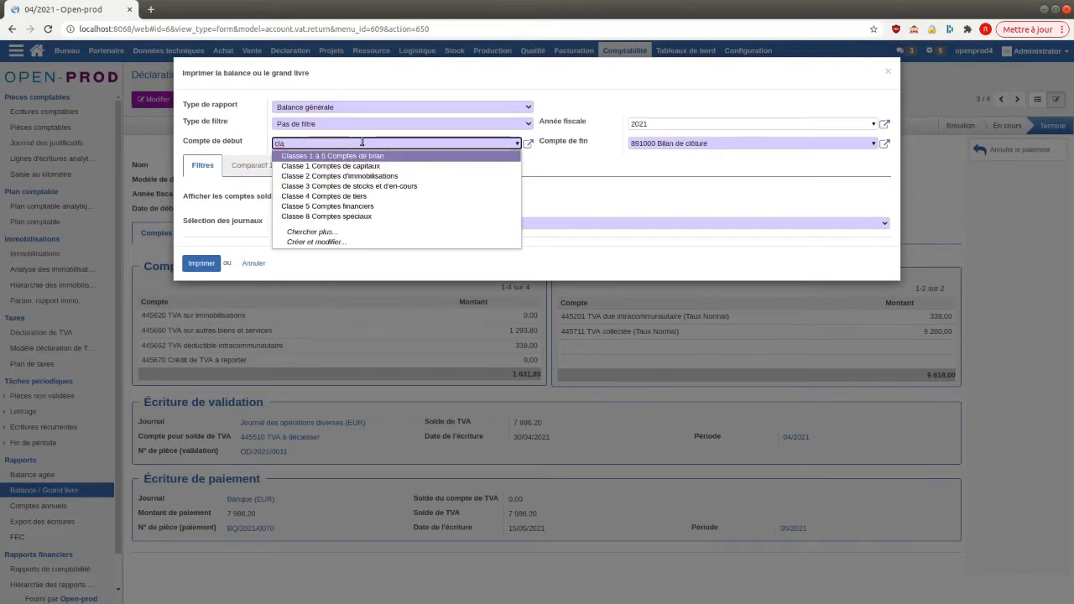
key(Return)
key(Tab)
text(clas)
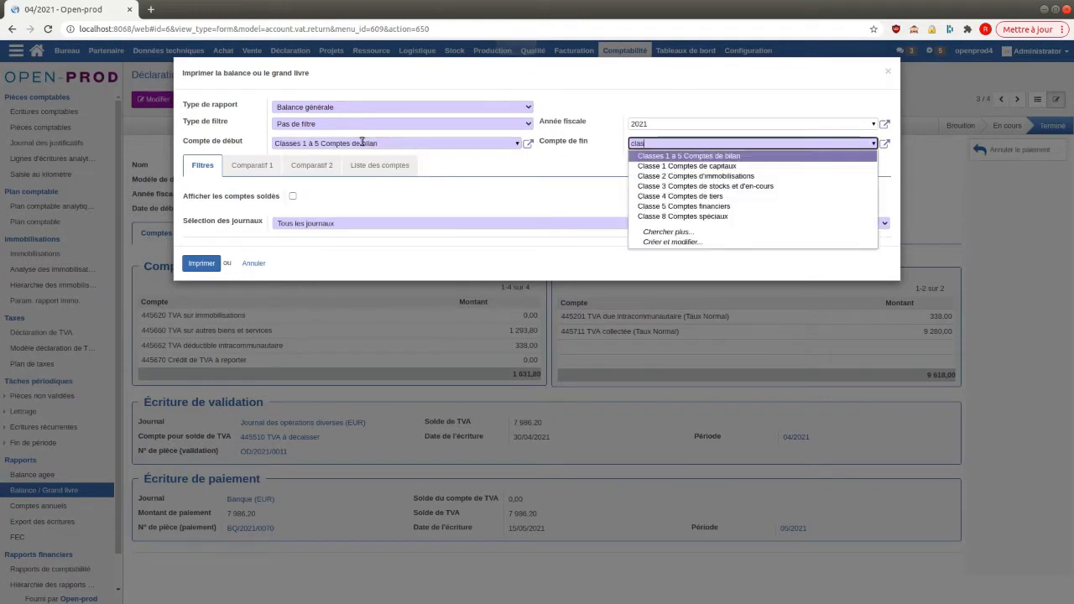
key(Return)
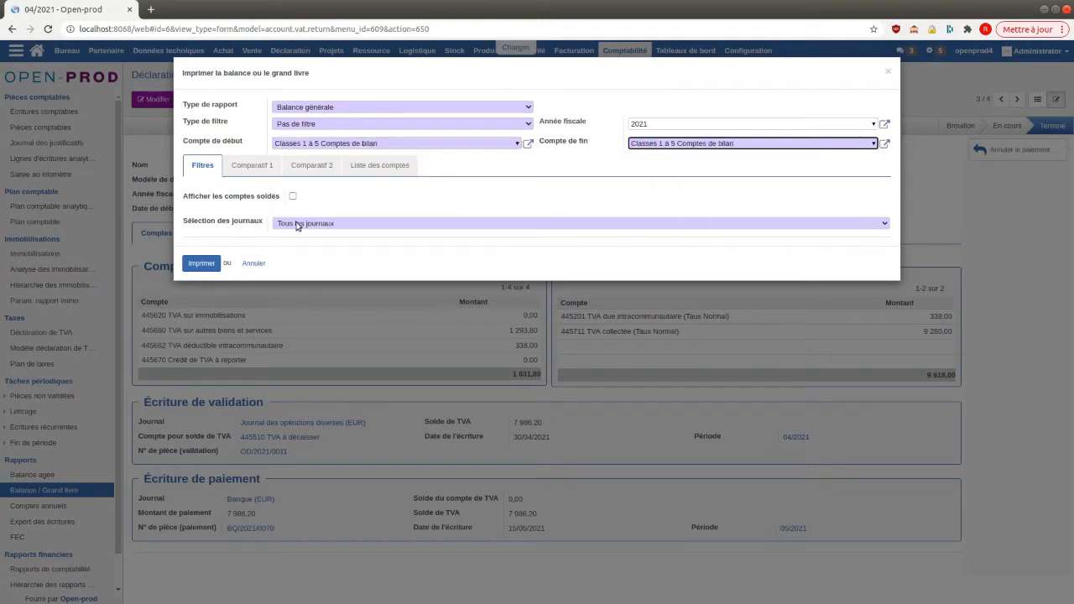
Define the first comparison of the balance with the name 2020 and fiscal year 2020.
click(243, 168)
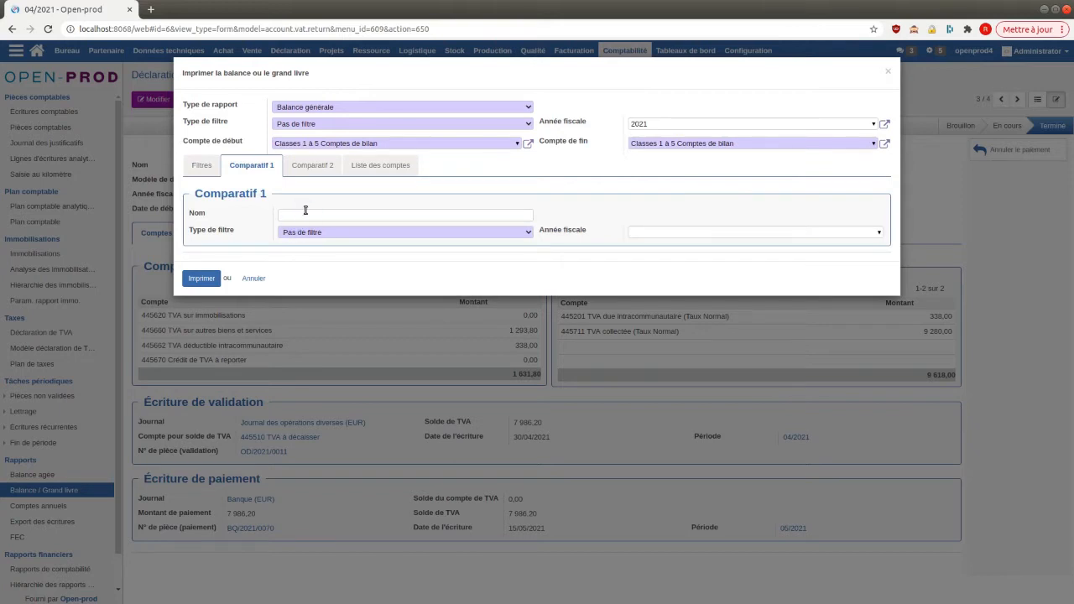
click(302, 213)
text(2020)
key(Tab)
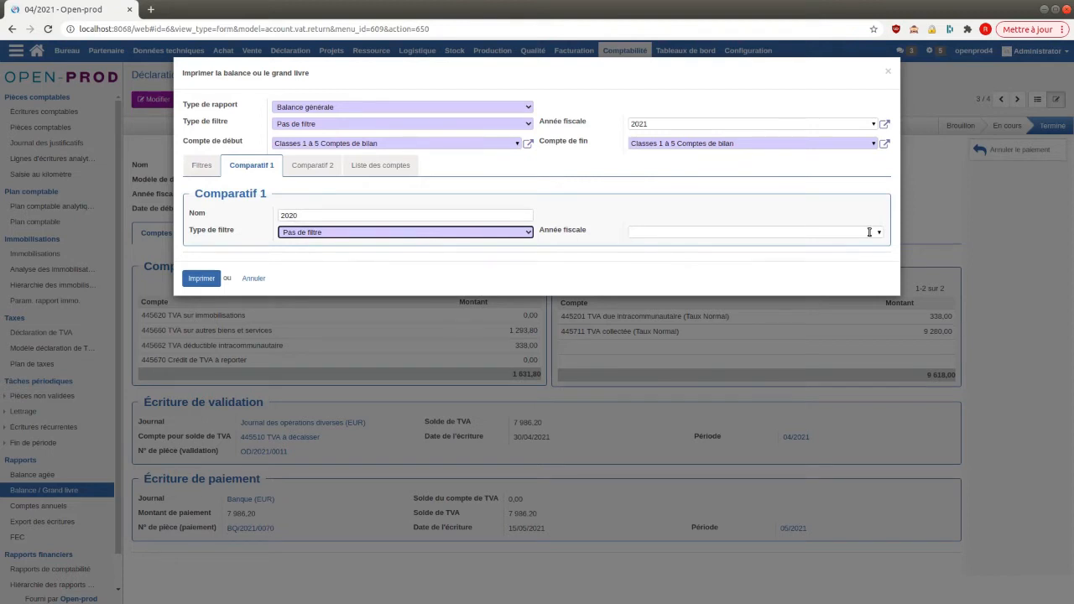
click(830, 232)
text(2020)
key(Return)
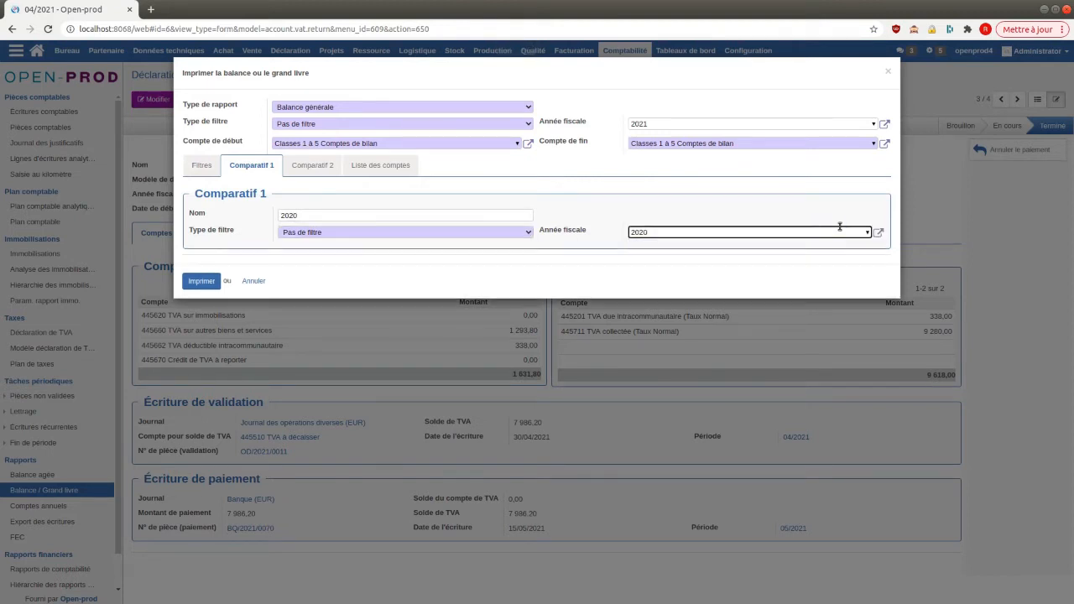
Define the second comparison of the balance with the name 2019 and fiscal year 2019.
click(324, 165)
click(293, 213)
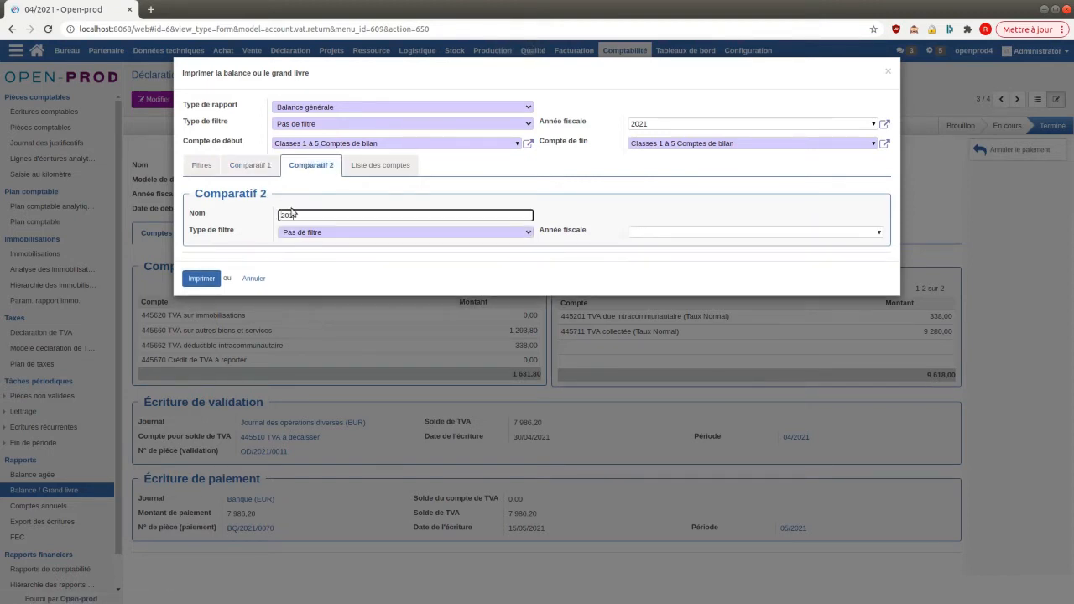
text(2019)
click(640, 233)
text(2019)
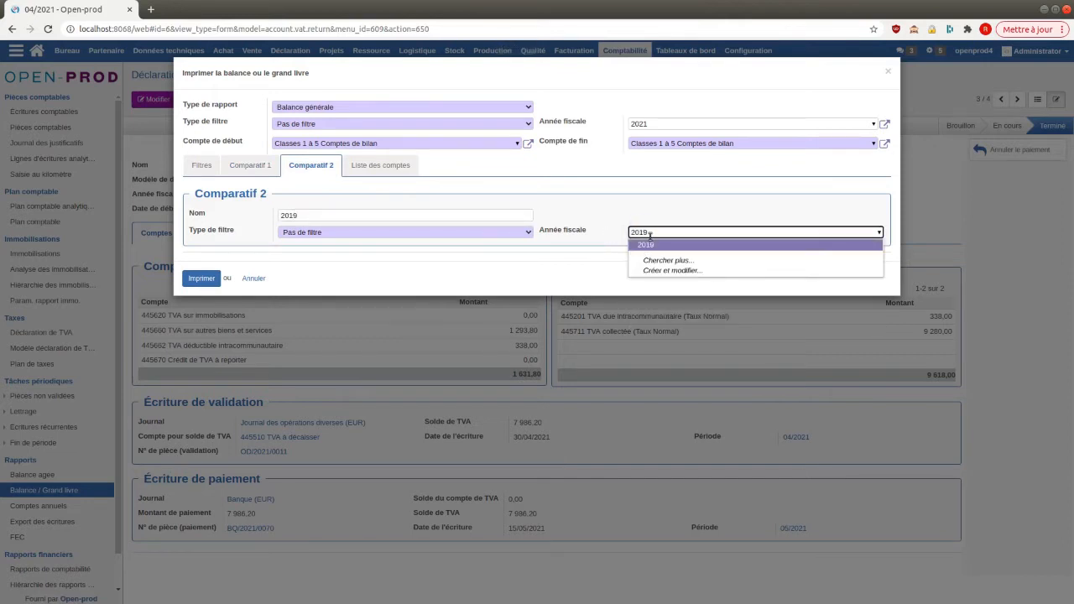
click(653, 243)
Check the list of accounts included in the general balance and print the report.
click(401, 166)
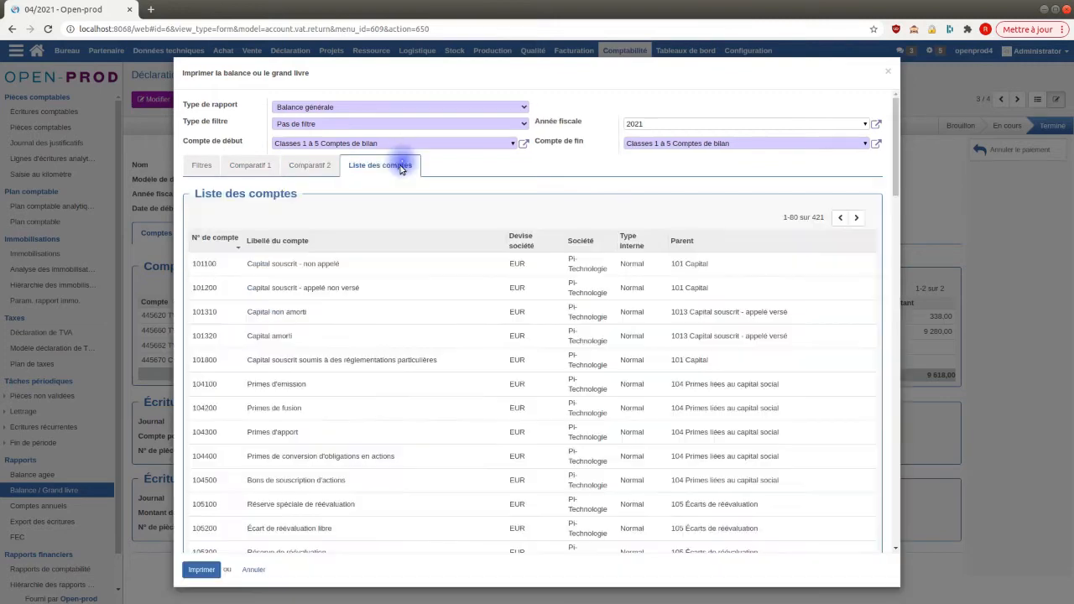
scroll(336, 364, down, 3)
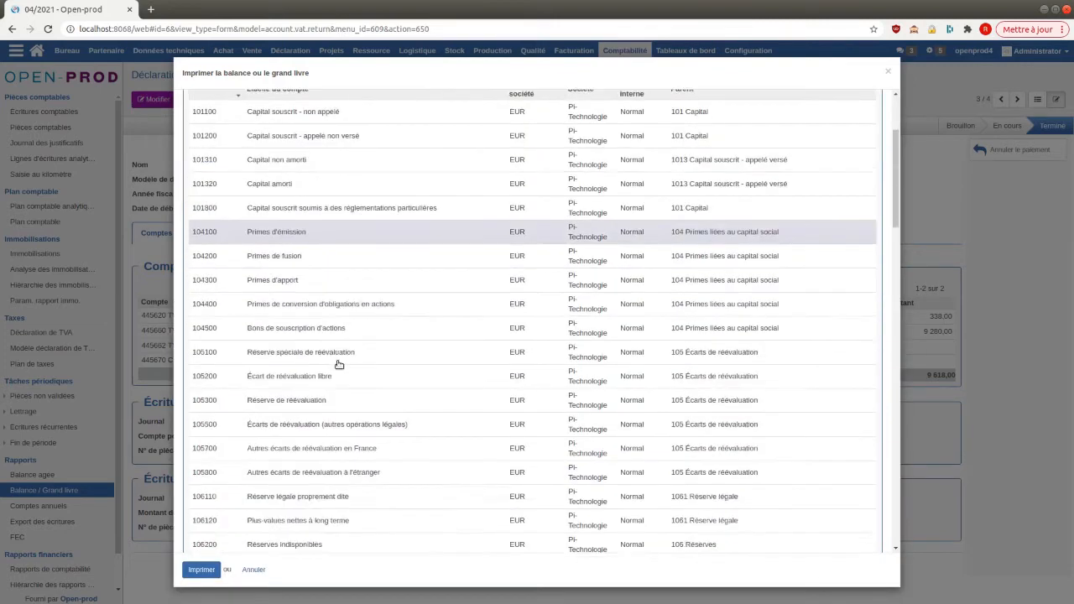
scroll(344, 387, up, 3)
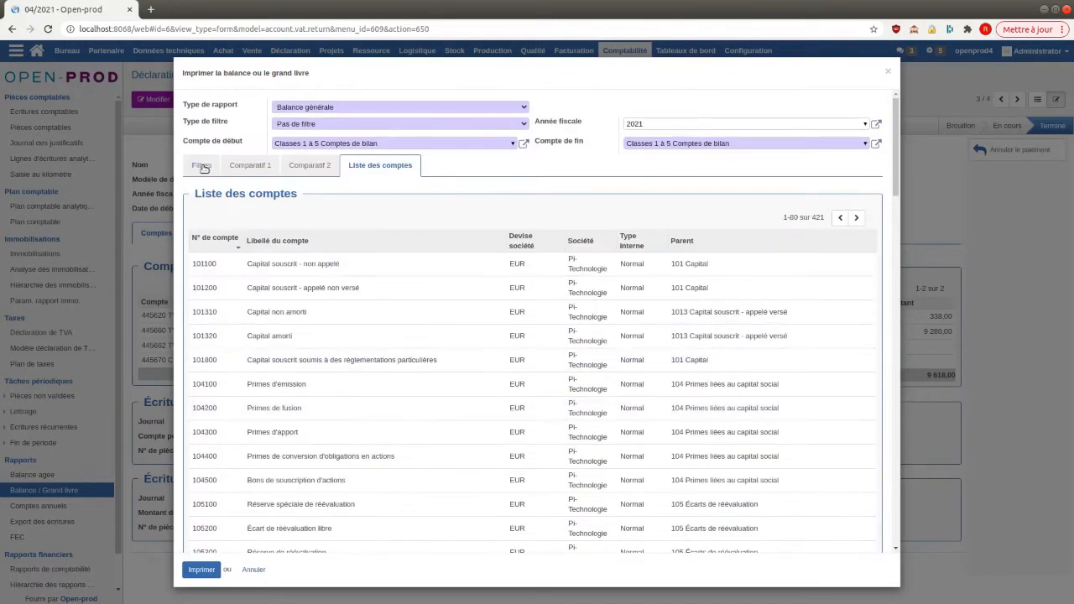
click(202, 570)
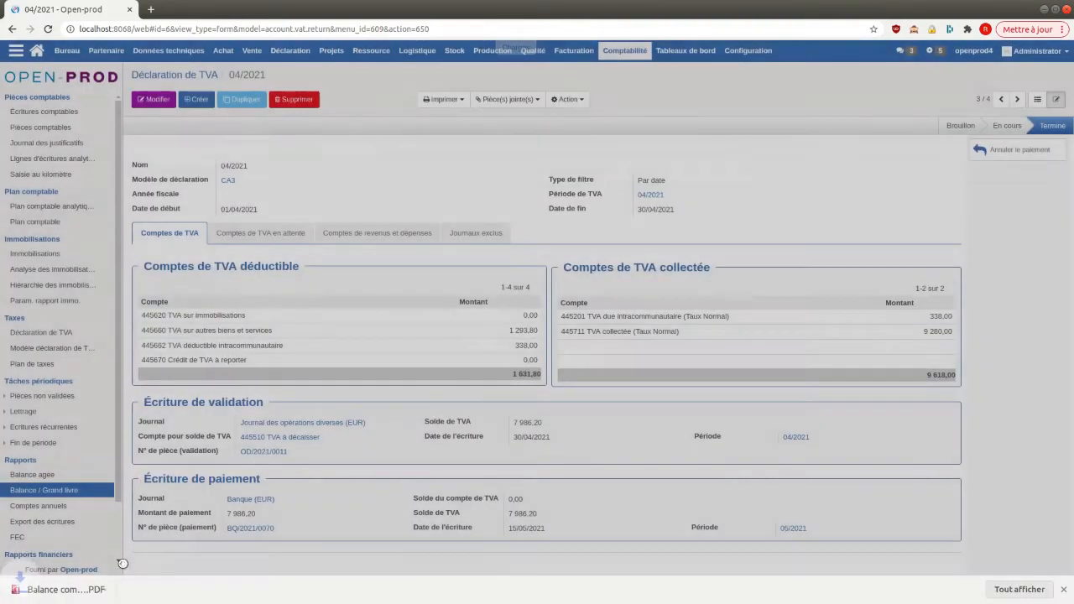
Open the downloaded balance PDF, examine its amounts with the 2020 and 2019 comparison columns, and close it.
click(74, 591)
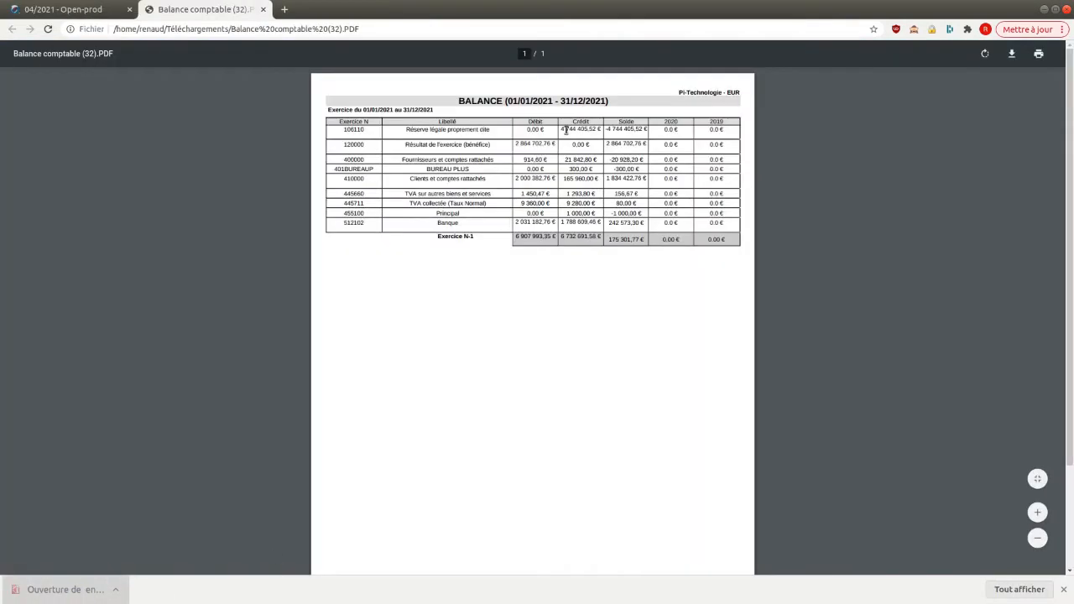
ctrl+scroll(829, 166, up, 5)
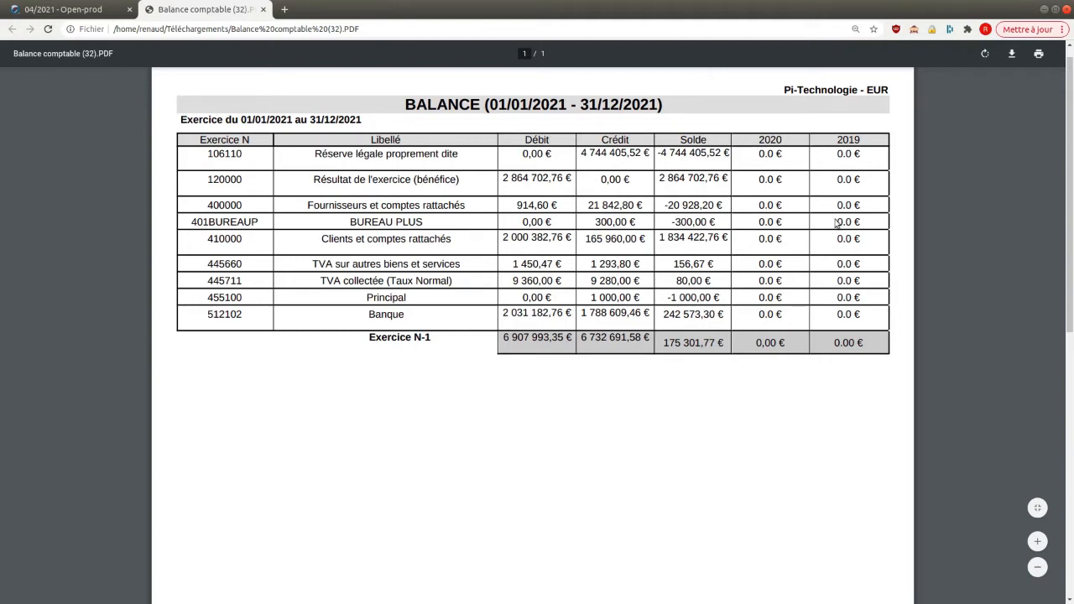
click(262, 9)
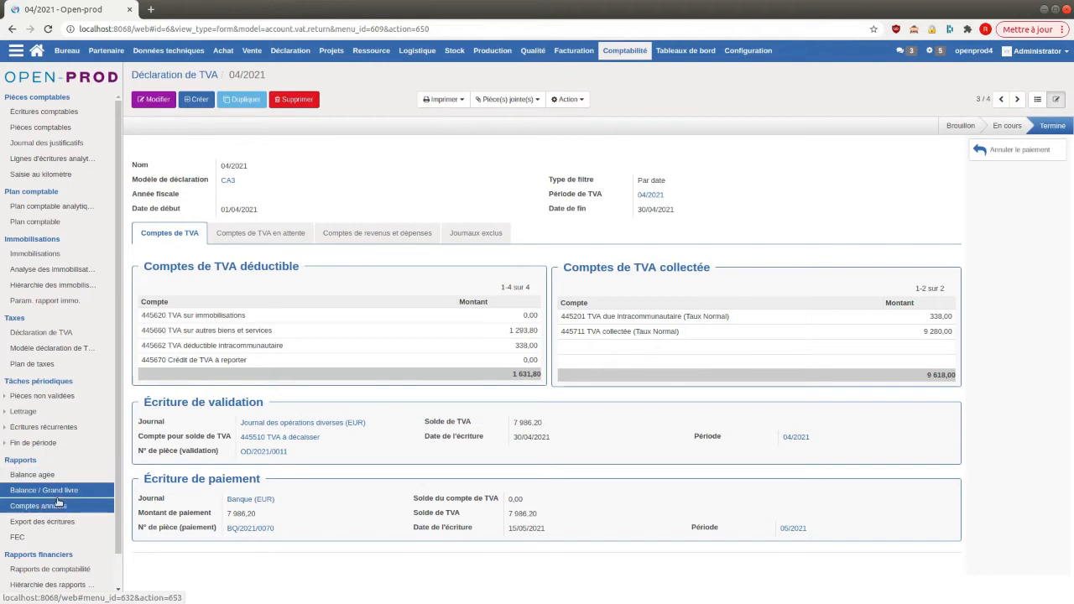
Print the annual accounts for fiscal year 2021 as a Bilan détaillé without any filter.
click(40, 507)
click(295, 105)
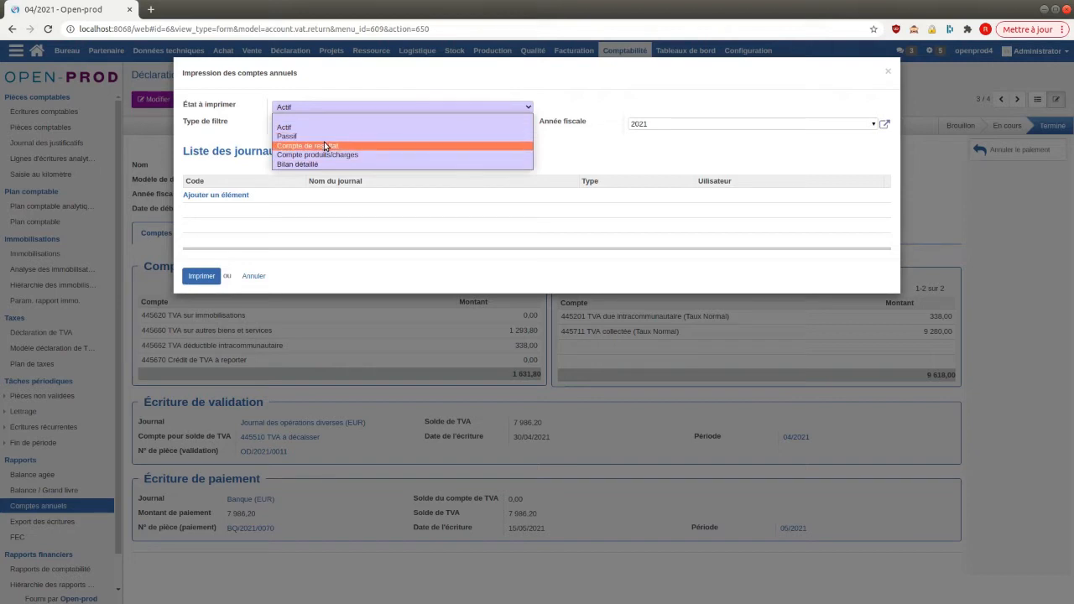
click(322, 164)
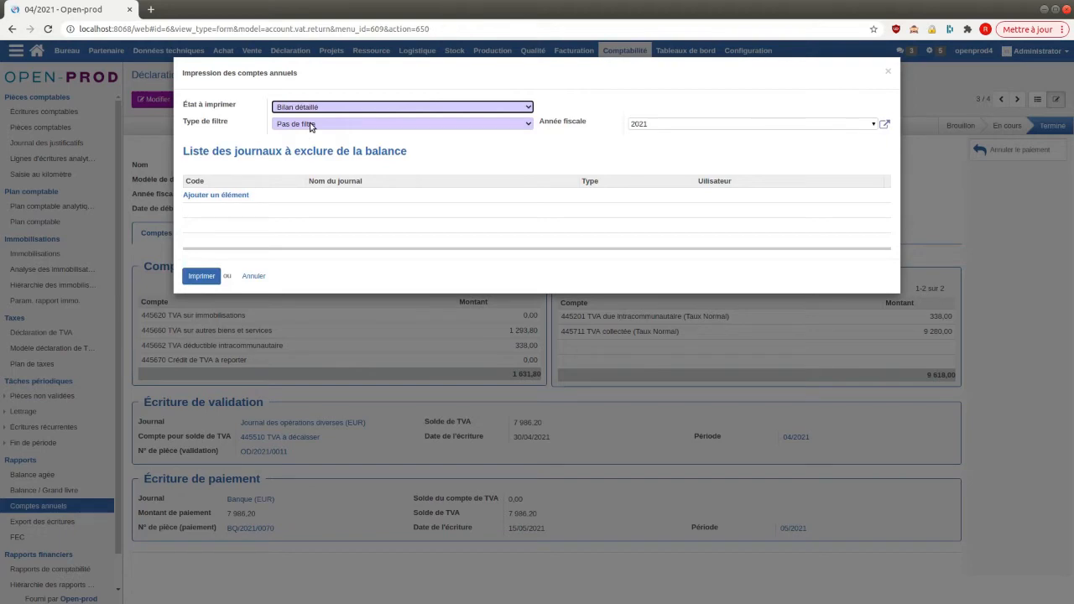
click(202, 277)
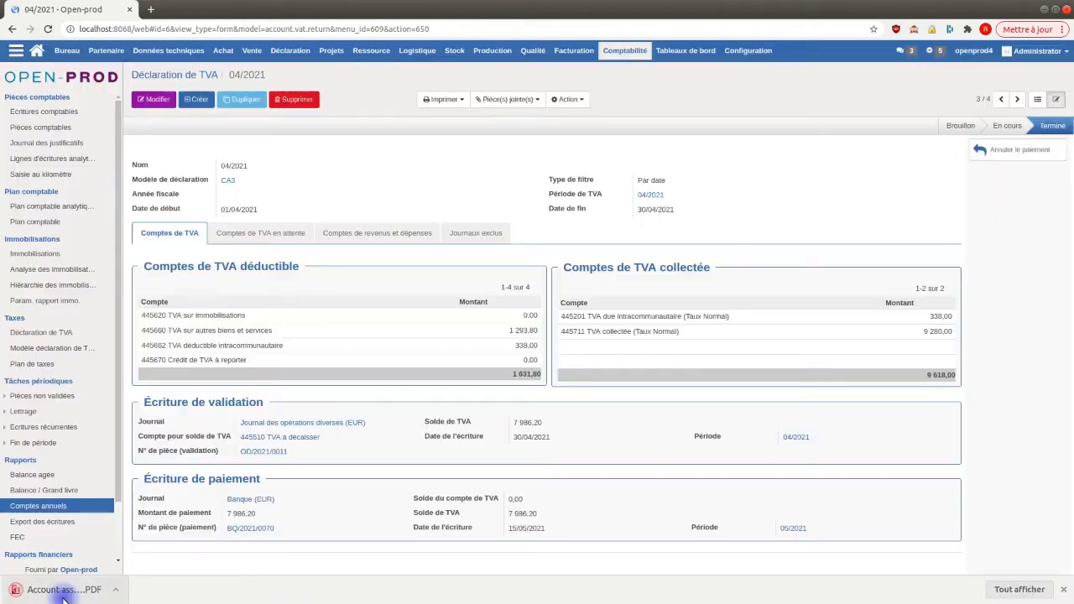
Open the downloaded annual accounts PDF, examine its Actif and Passif pages with the 2021 and 2020 columns, and close it.
click(64, 596)
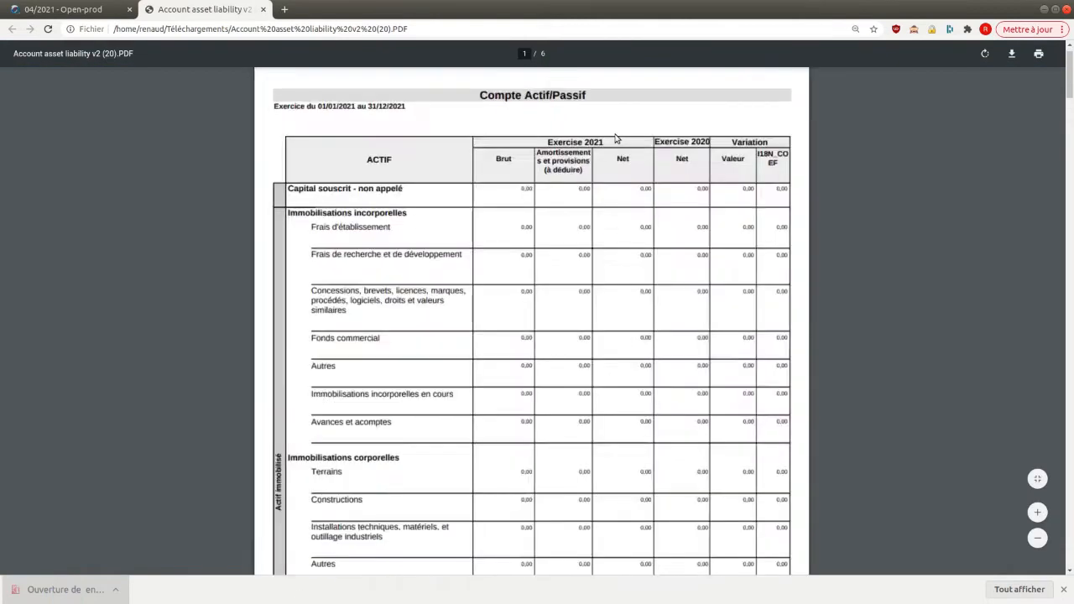
scroll(514, 304, down, 4)
scroll(516, 301, down, 7)
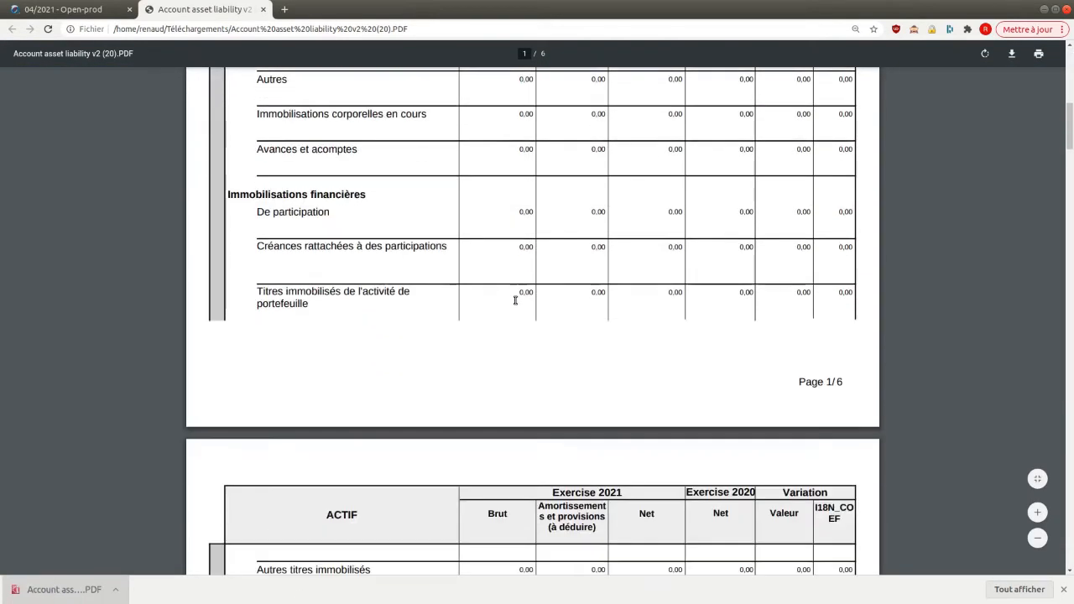
scroll(533, 230, down, 2)
scroll(528, 220, down, 4)
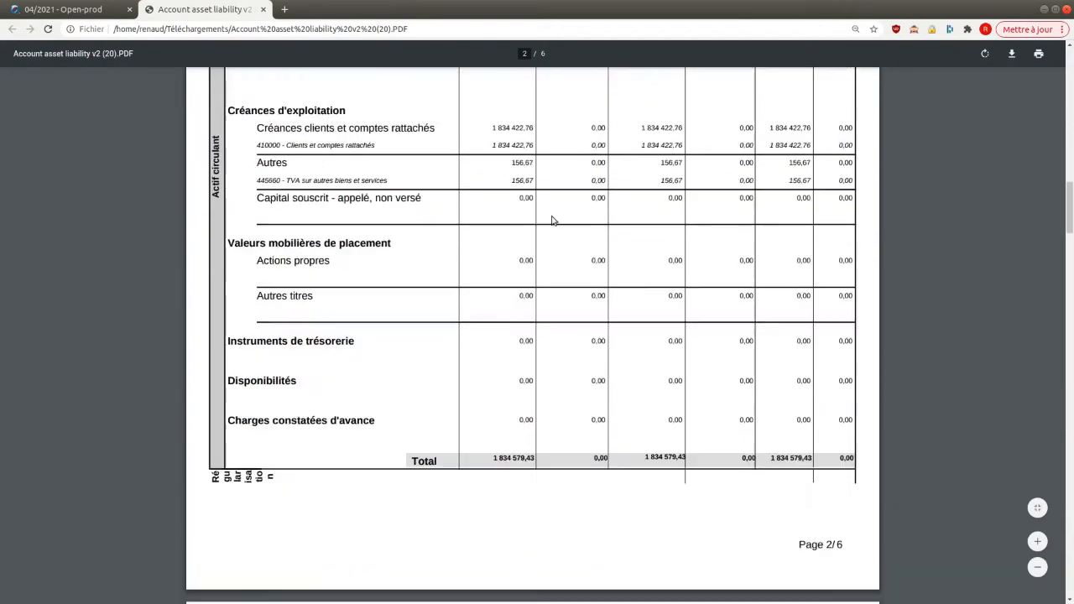
scroll(545, 252, up, 1)
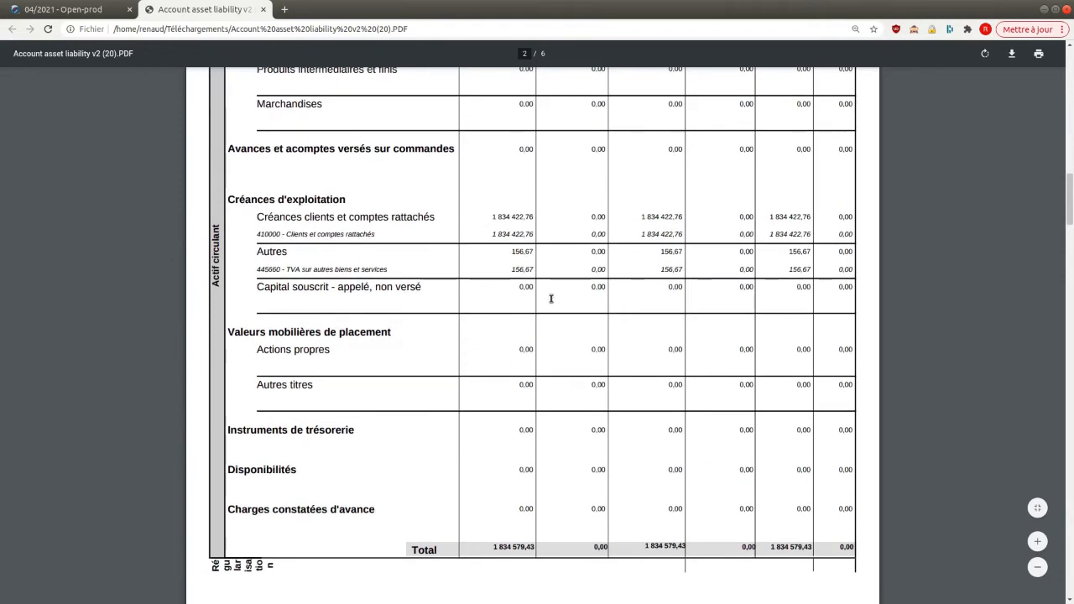
scroll(499, 236, down, 1)
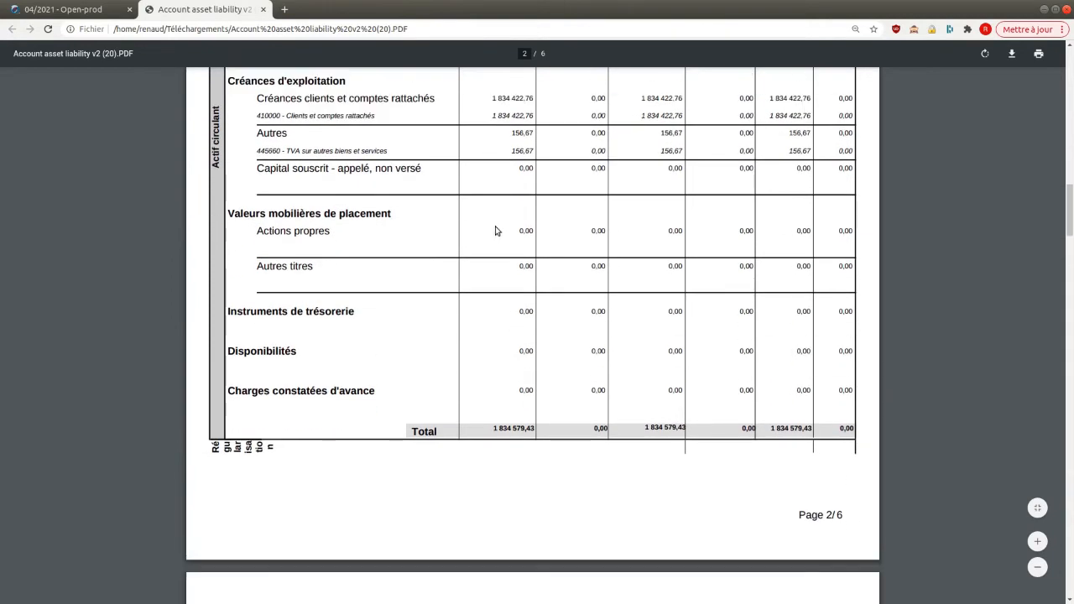
scroll(499, 218, down, 8)
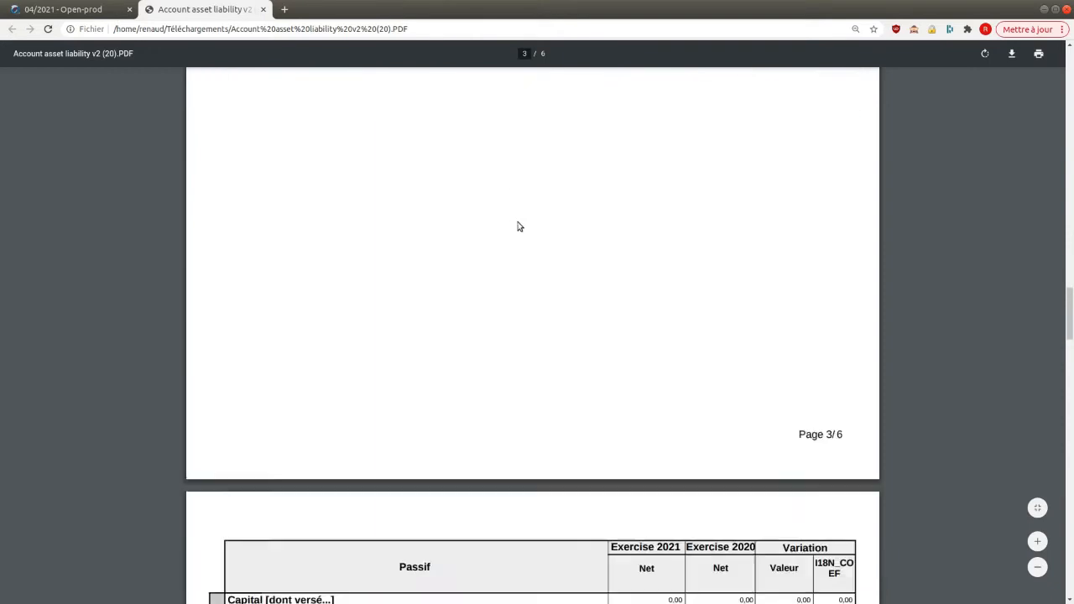
scroll(518, 227, down, 7)
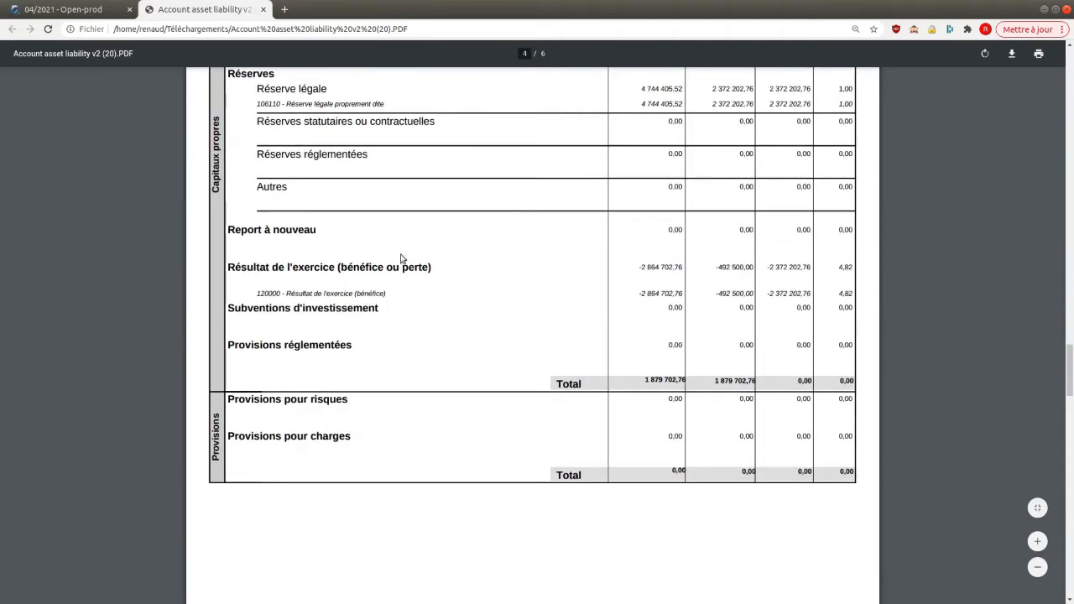
scroll(277, 289, down, 7)
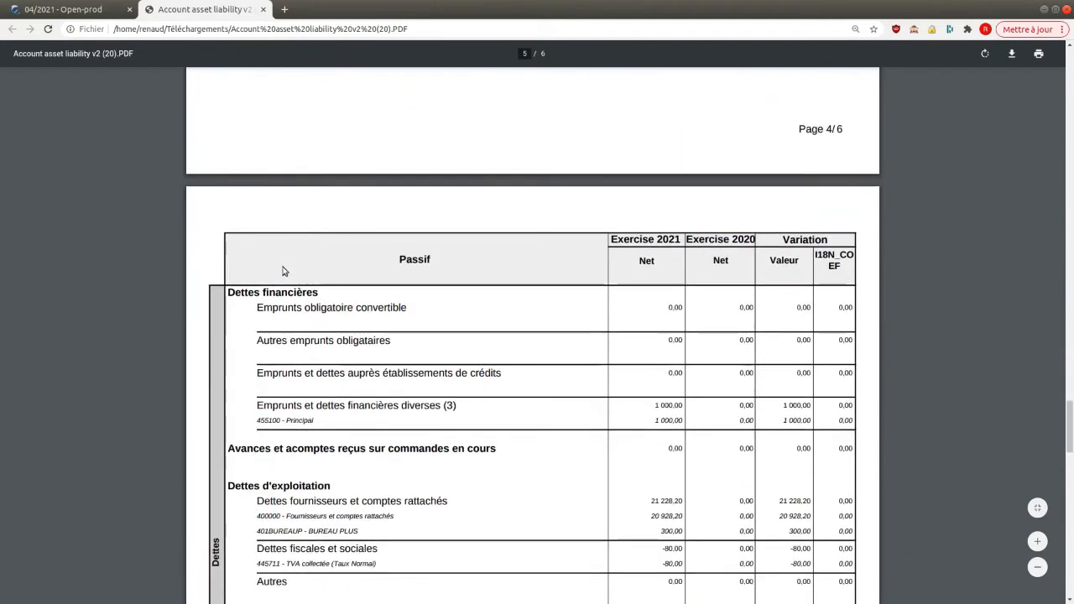
click(262, 9)
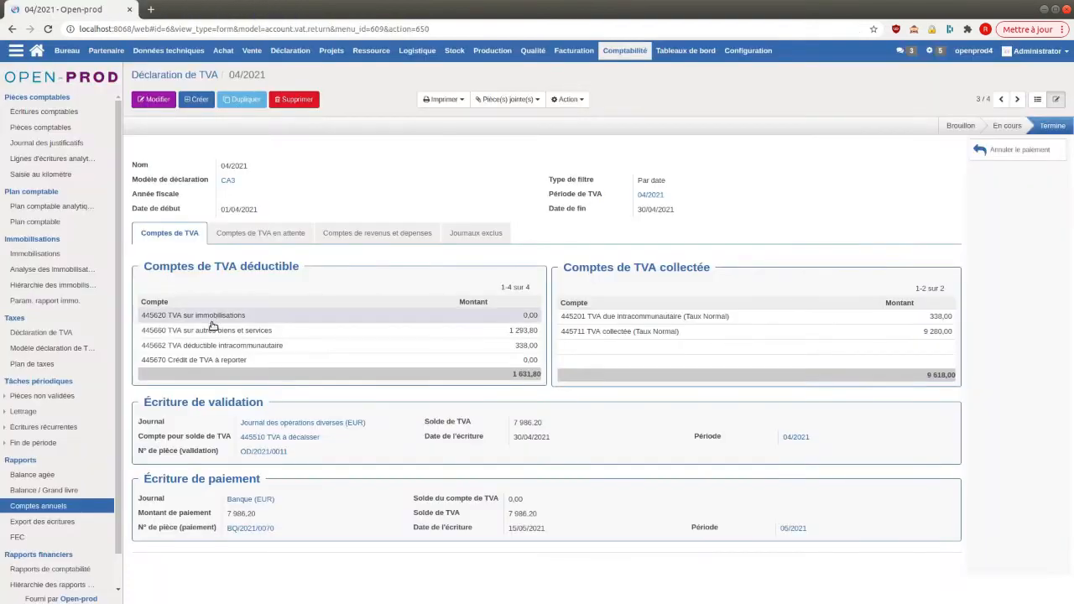
click(262, 194)
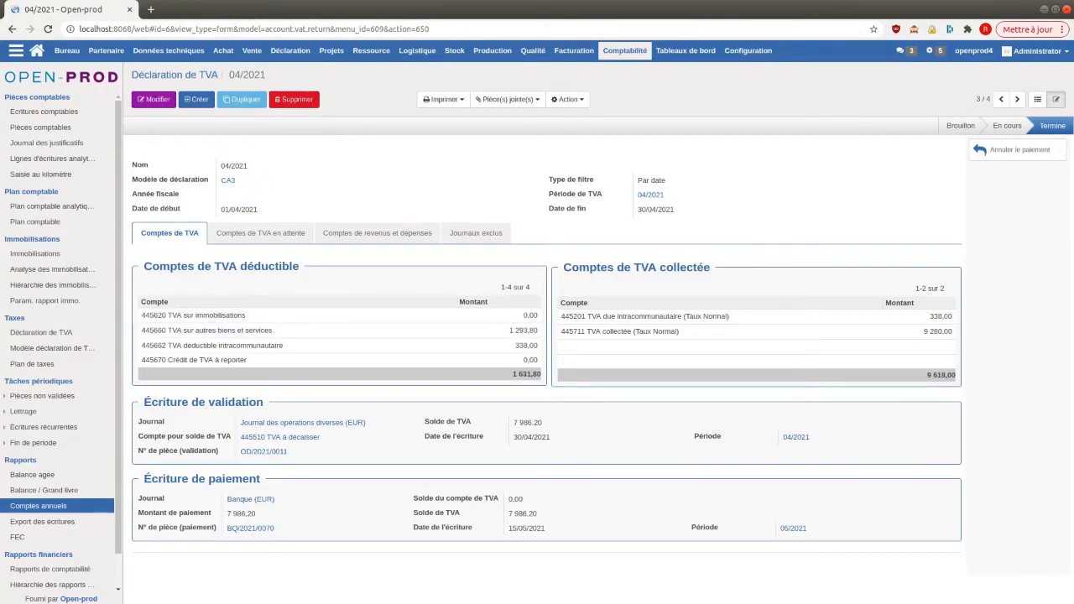
Open the list of accounting entries (Écritures comptables) and filter it on Compte 445.
click(48, 111)
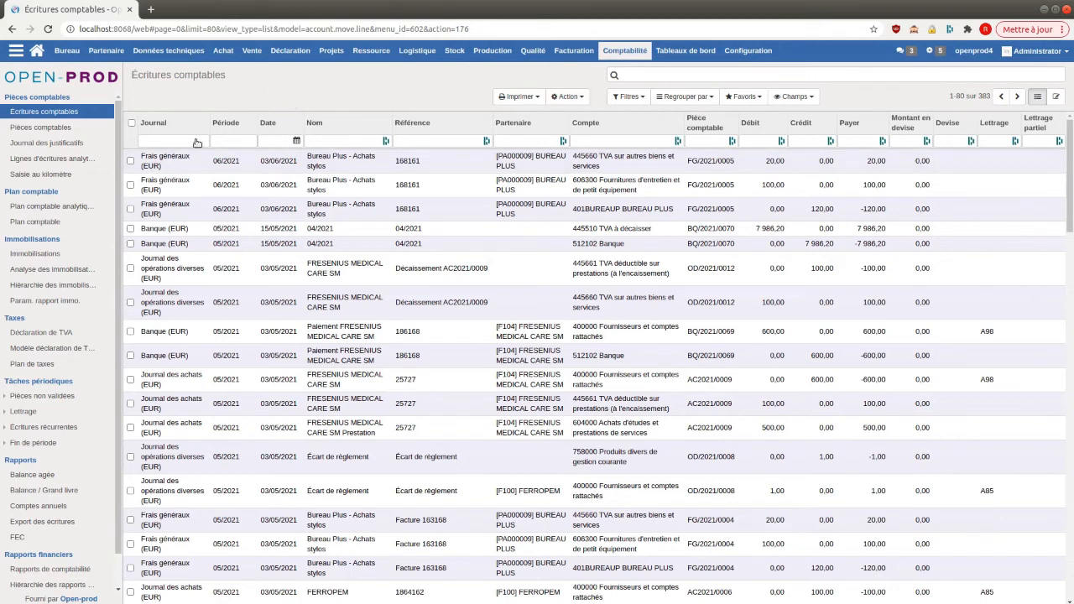
click(607, 141)
text(445)
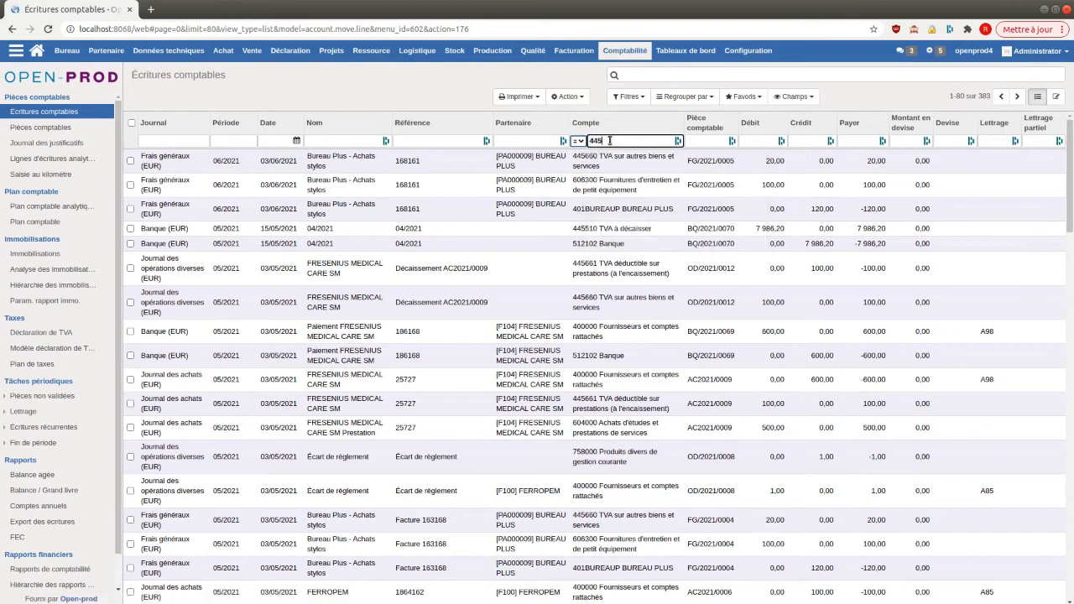
key(Return)
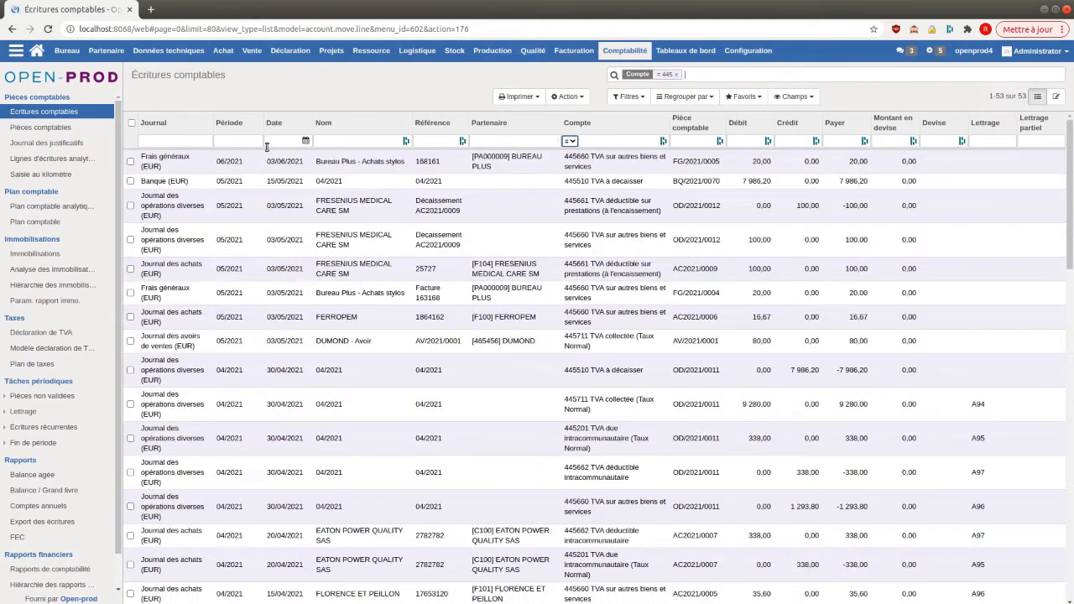
Restrict the filtered accounting entries to Période 2021, leaving the date filter empty.
click(307, 145)
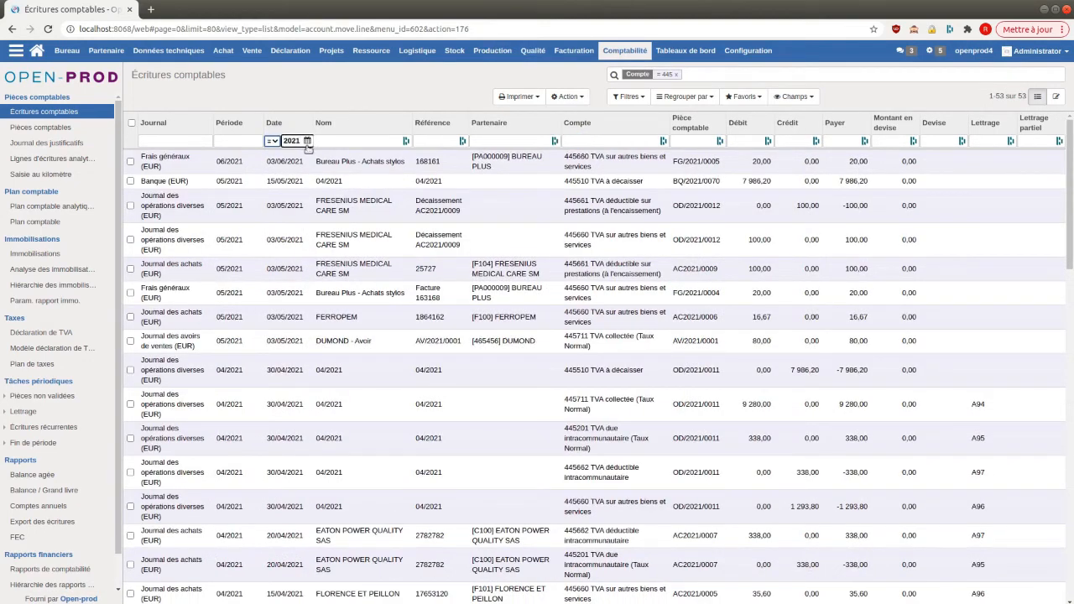
key(ctrl+a)
key(BackSpace)
key(shift+Tab)
key(shift+Tab)
text(2021)
key(Return)
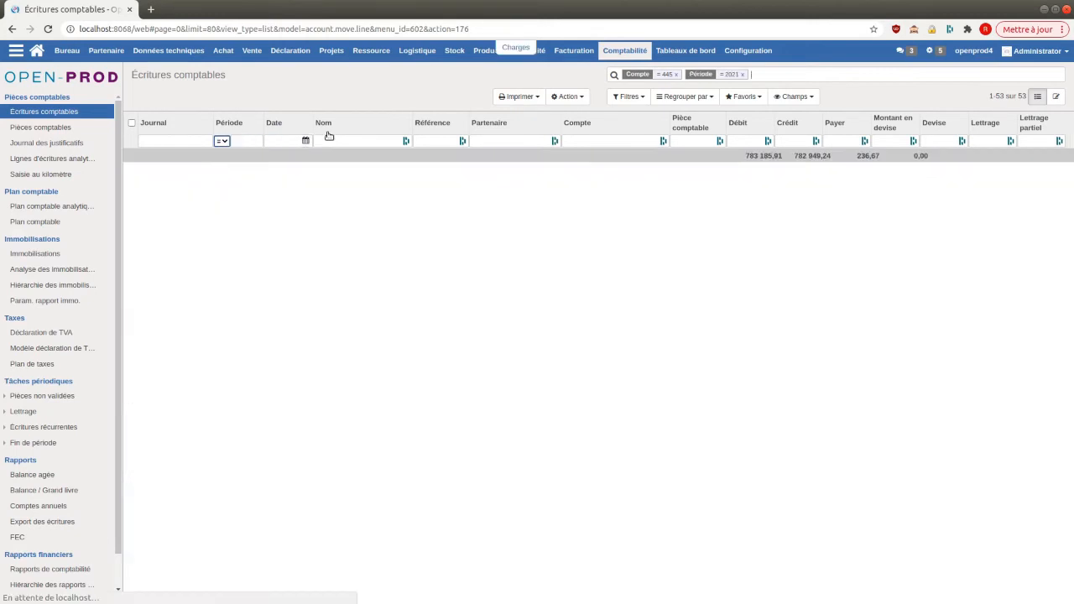
Group the filtered entries by Période and expand all the groups.
click(687, 96)
click(682, 162)
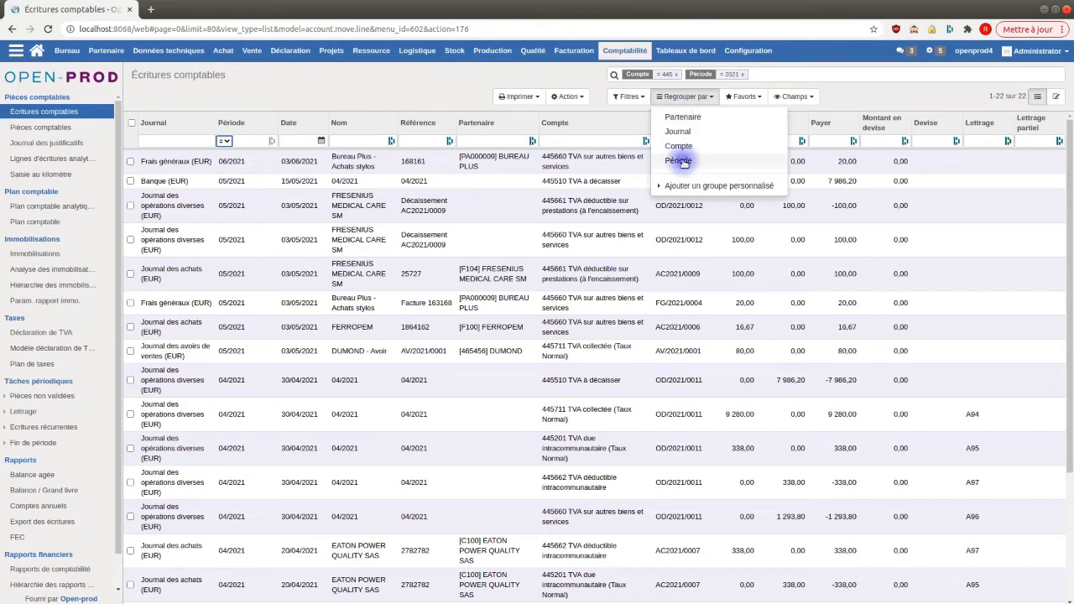
click(566, 97)
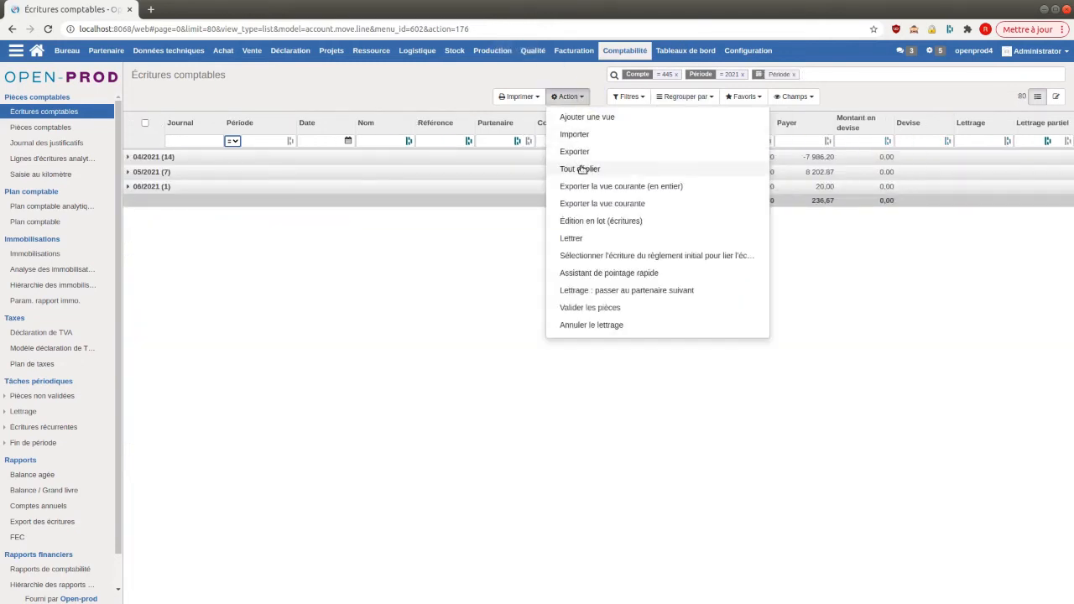
click(581, 169)
Select all entries, export the current view, and check the exported spreadsheet's Compte column before returning to the list.
click(146, 124)
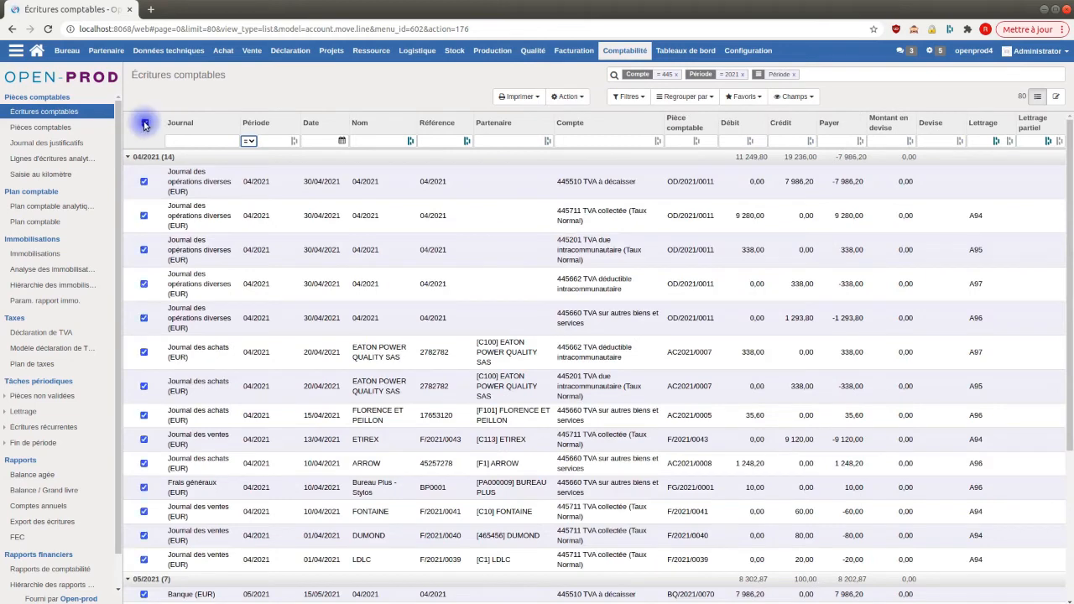
click(566, 96)
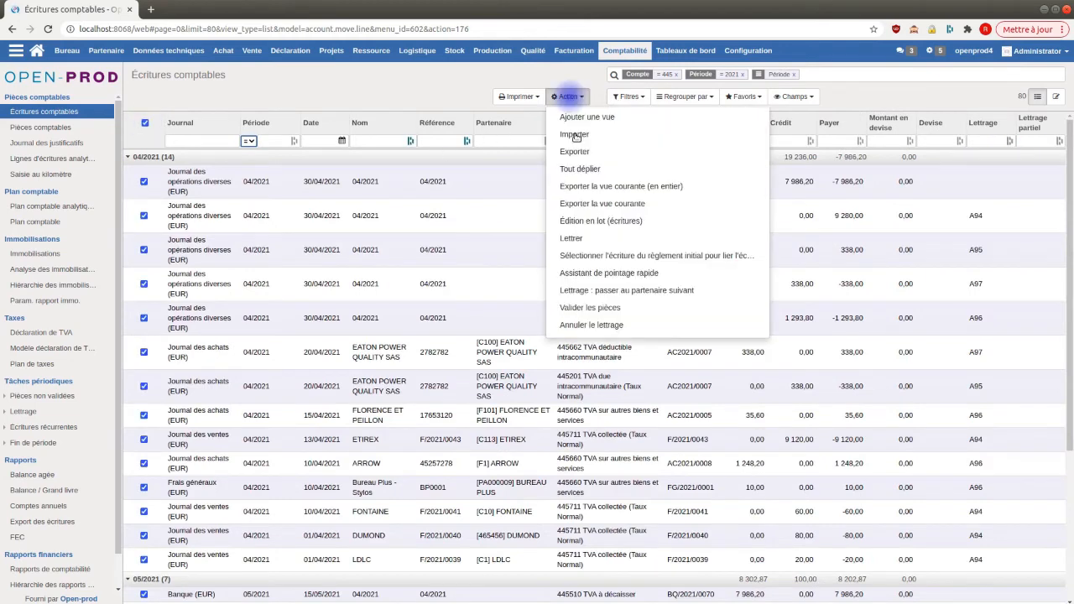
click(598, 204)
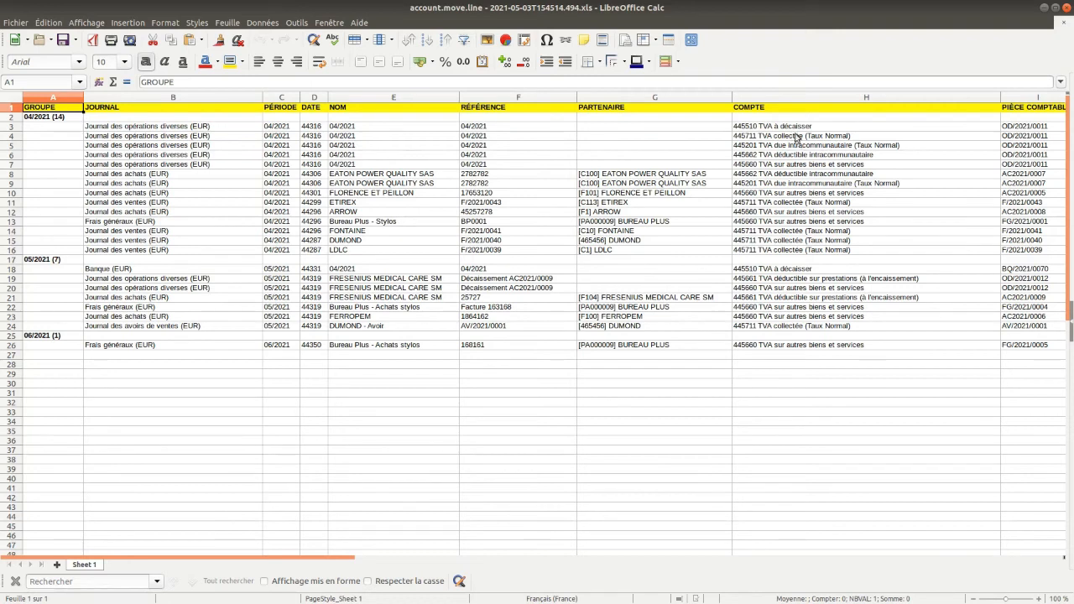
drag(789, 126, 756, 250)
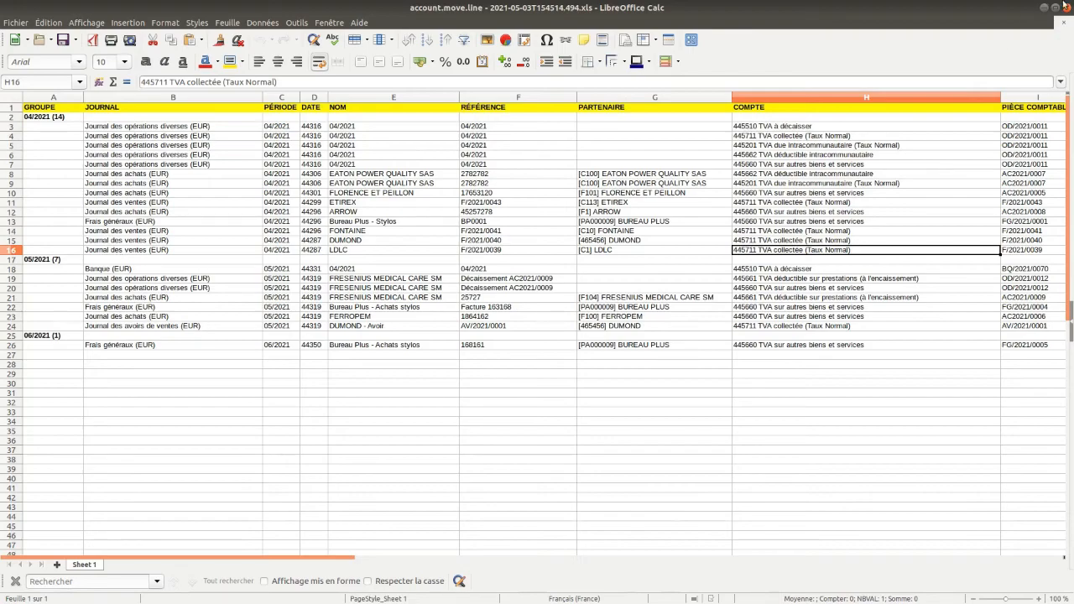
key(alt+Tab)
Add Compte as a second grouping level under Période and expand all the groups.
click(686, 96)
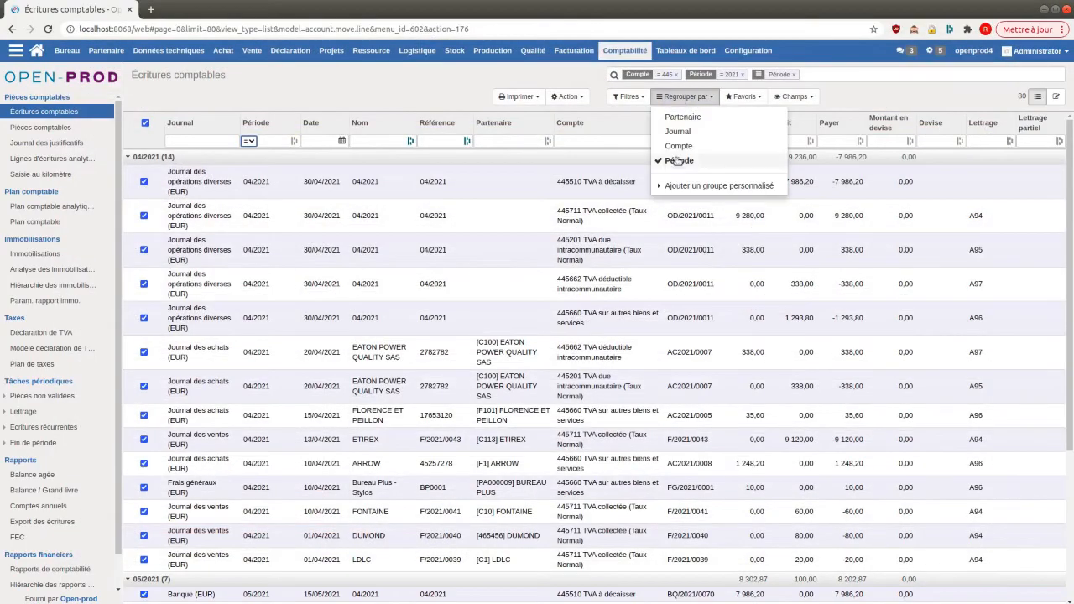
click(679, 147)
click(565, 98)
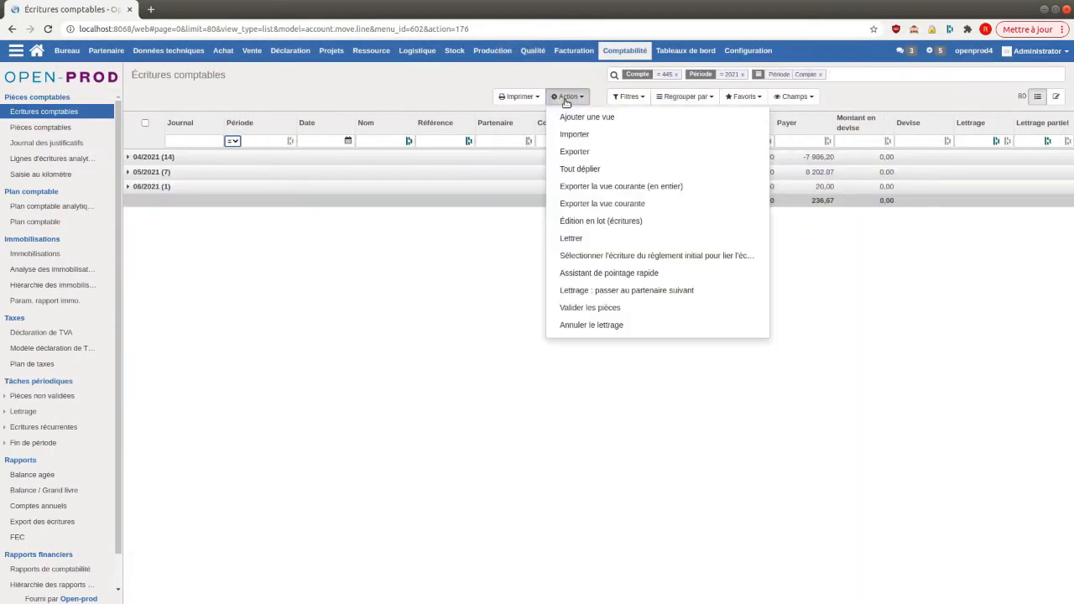
click(583, 169)
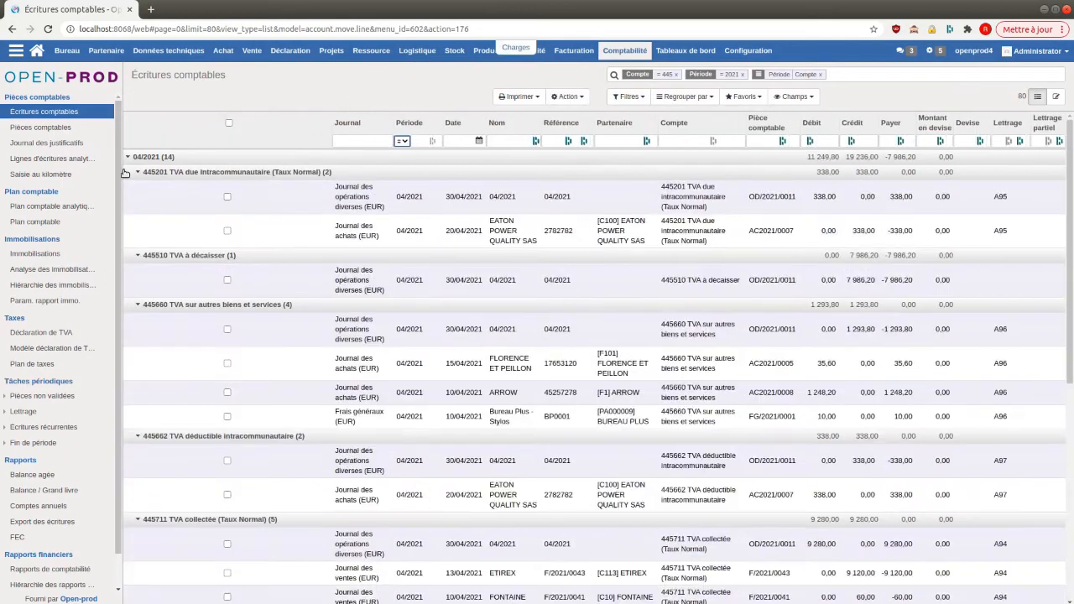
Export the current view with no entries selected, open the resulting spreadsheet to view it, and close it.
click(565, 96)
click(592, 200)
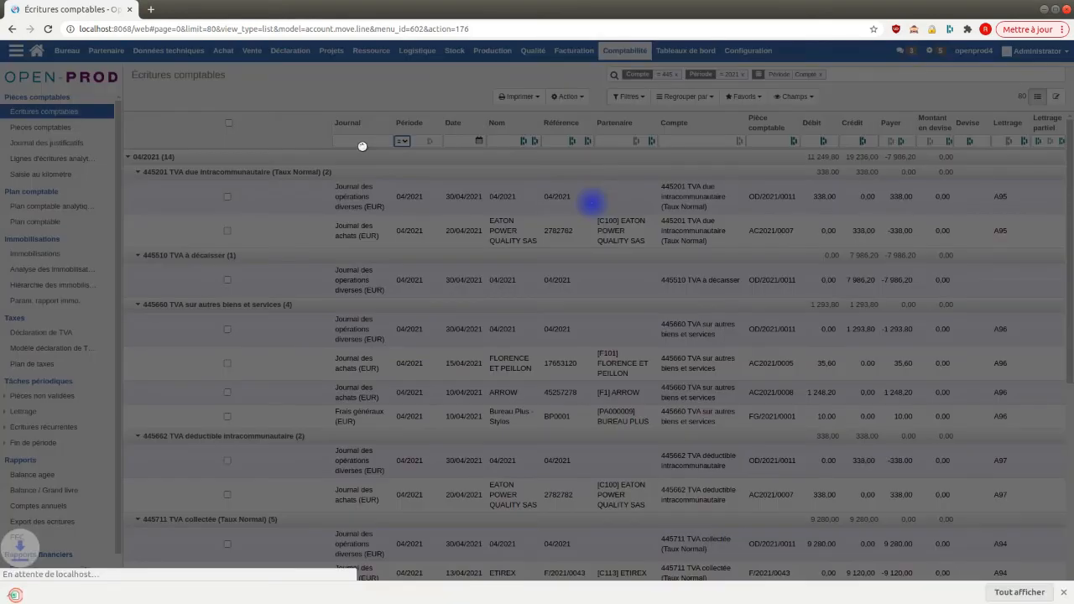
click(65, 601)
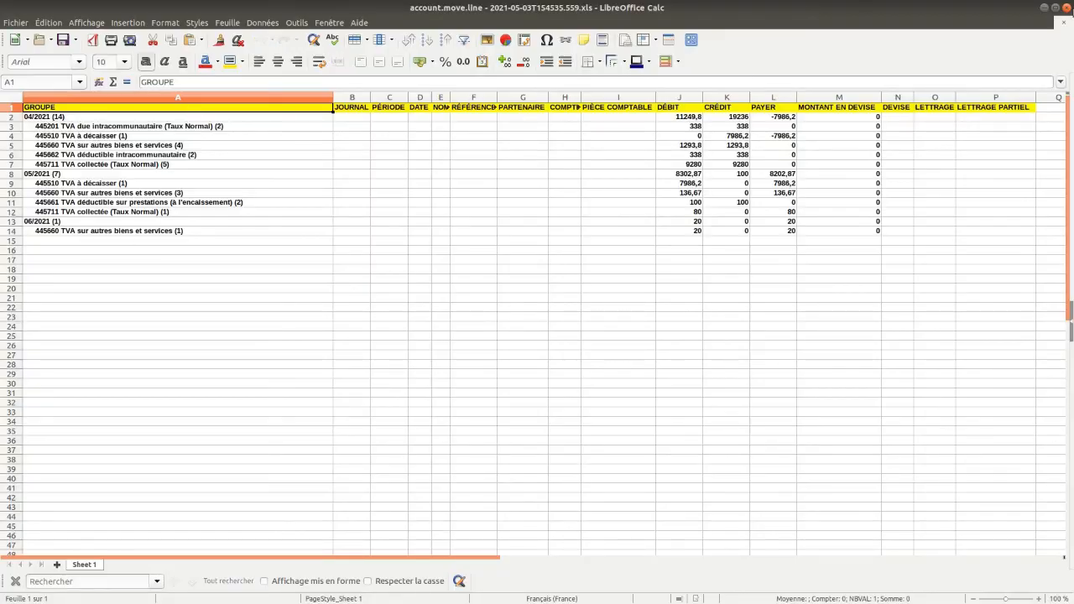
click(1066, 7)
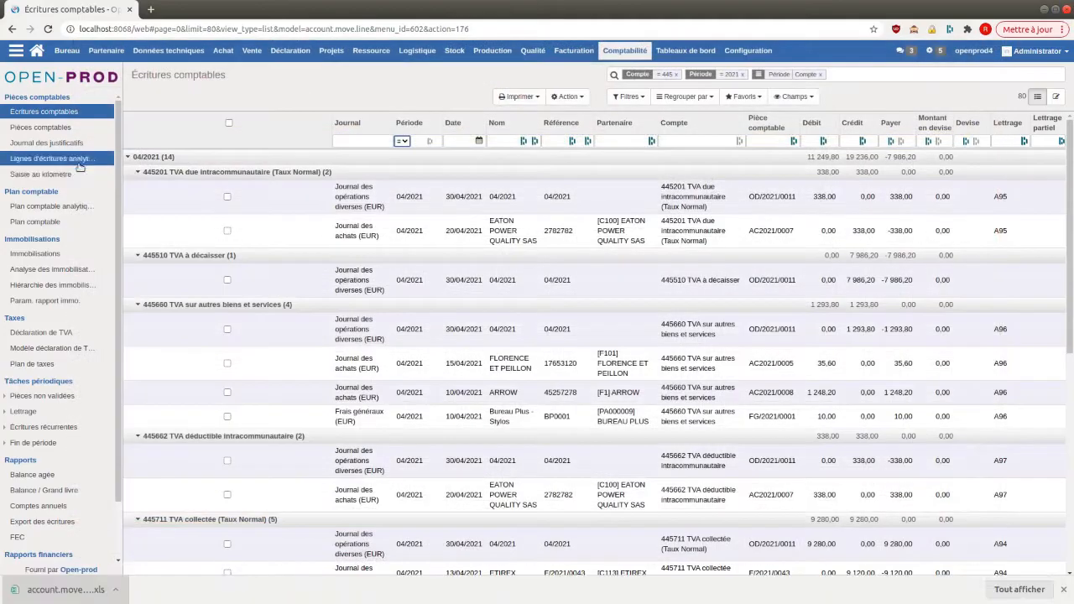
Select all the grouped entries, export the current view again, and open the downloaded spreadsheet.
click(227, 123)
click(566, 96)
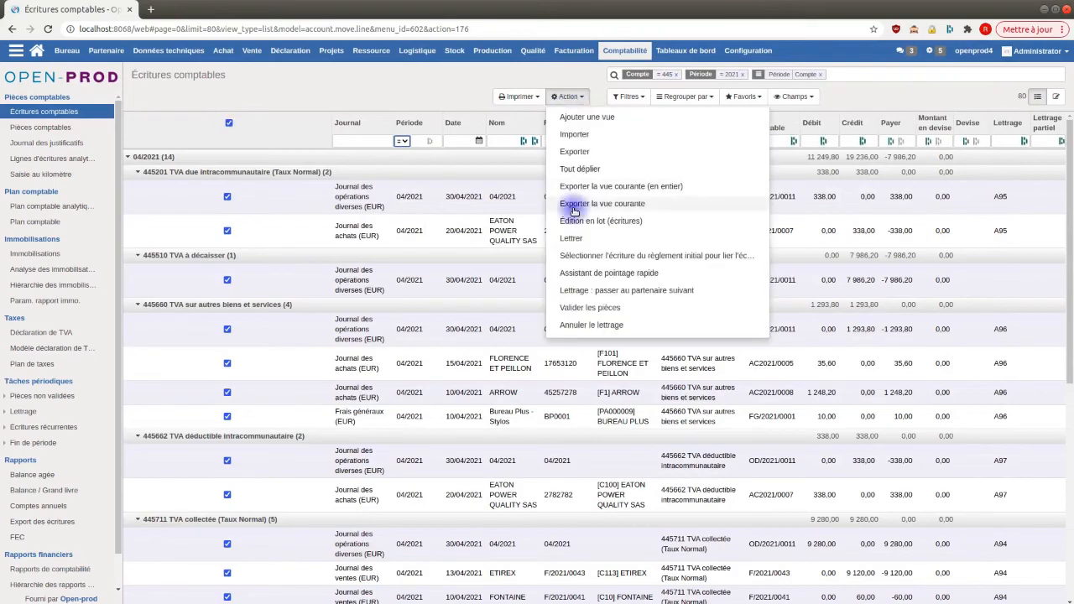
click(574, 207)
click(57, 593)
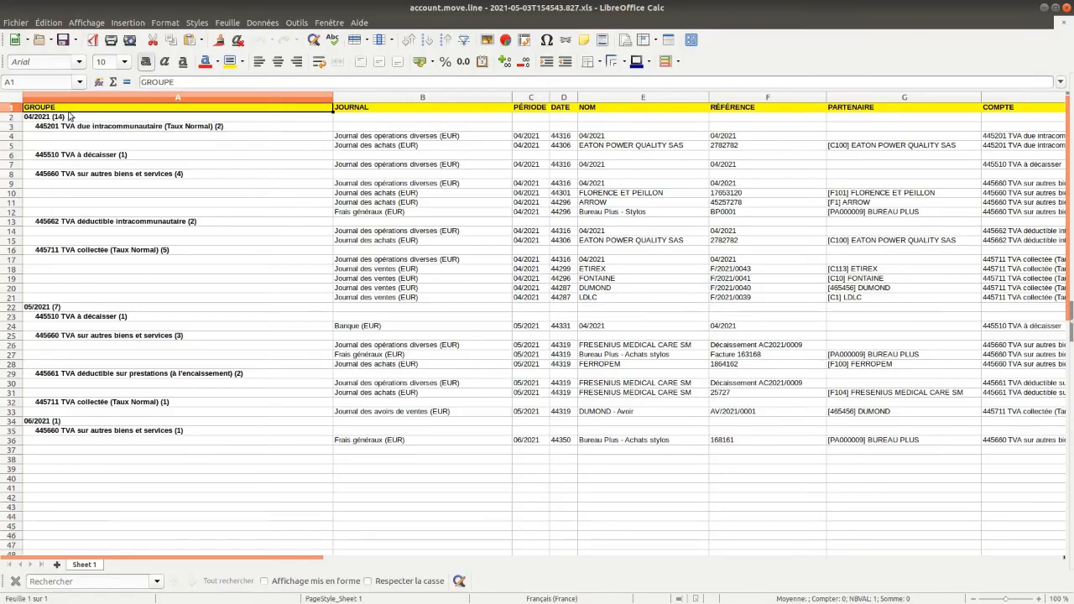
Examine the period groups and the account subgroups with their entry lines in the exported spreadsheet, and close it.
click(12, 117)
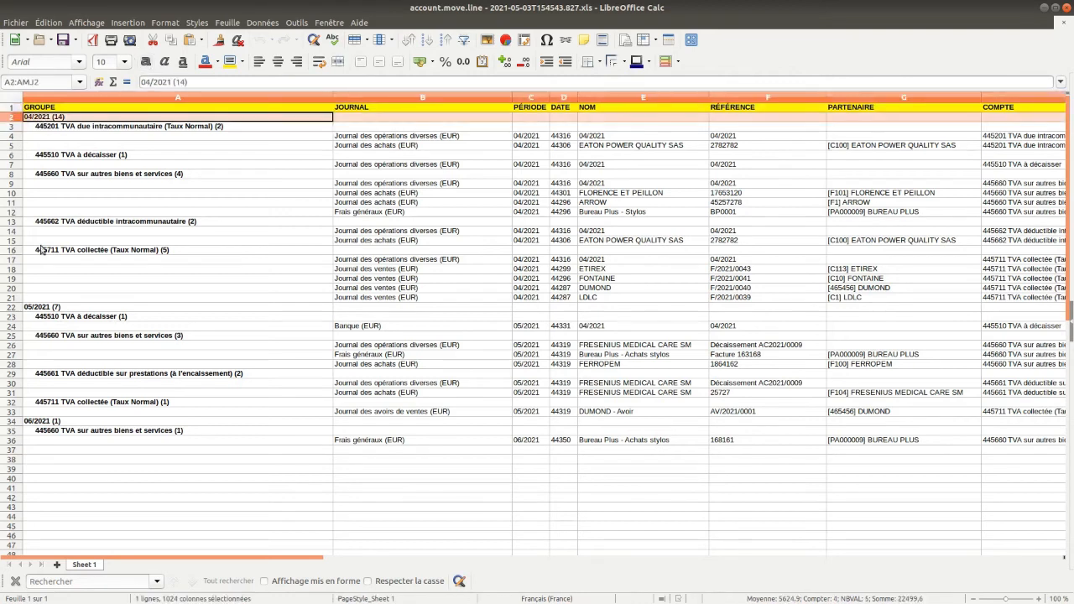
click(11, 309)
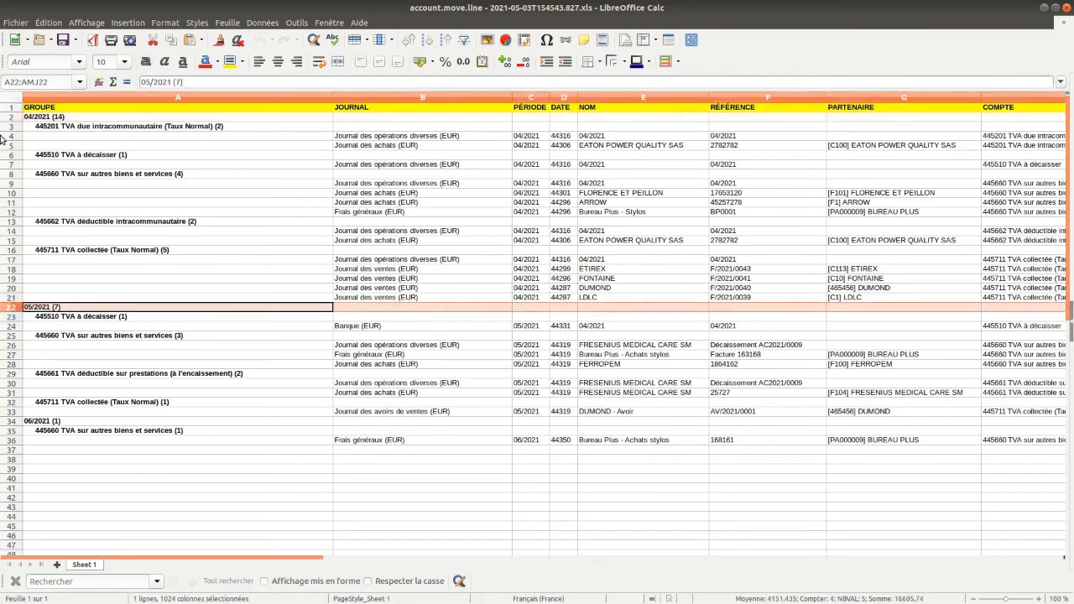
drag(13, 130, 22, 309)
click(619, 211)
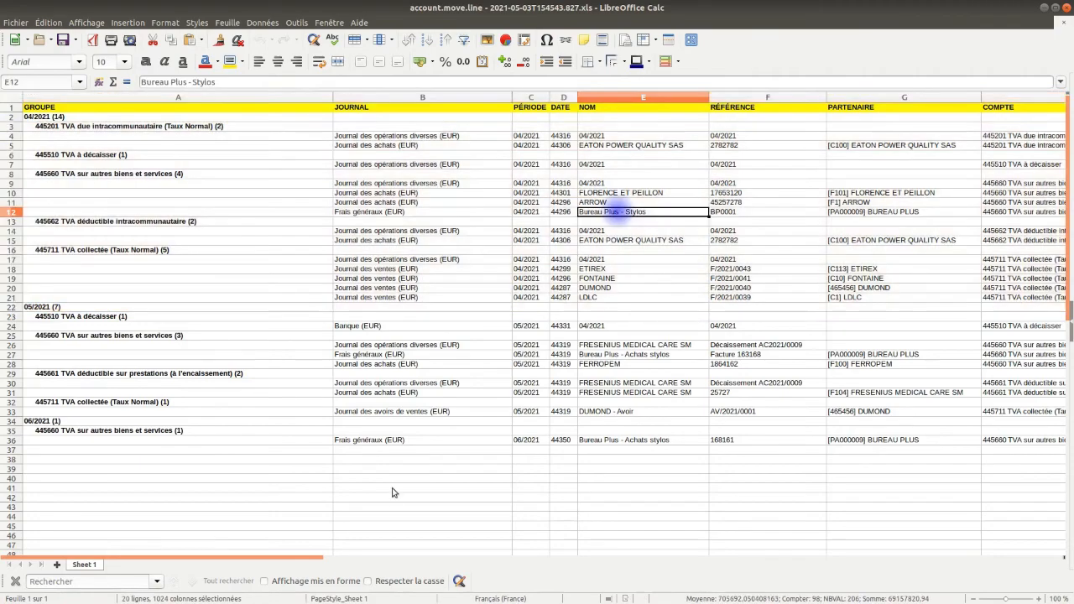
mouse_move(311, 561)
mouse_down()
mouse_move(611, 564)
mouse_move(312, 560)
mouse_up()
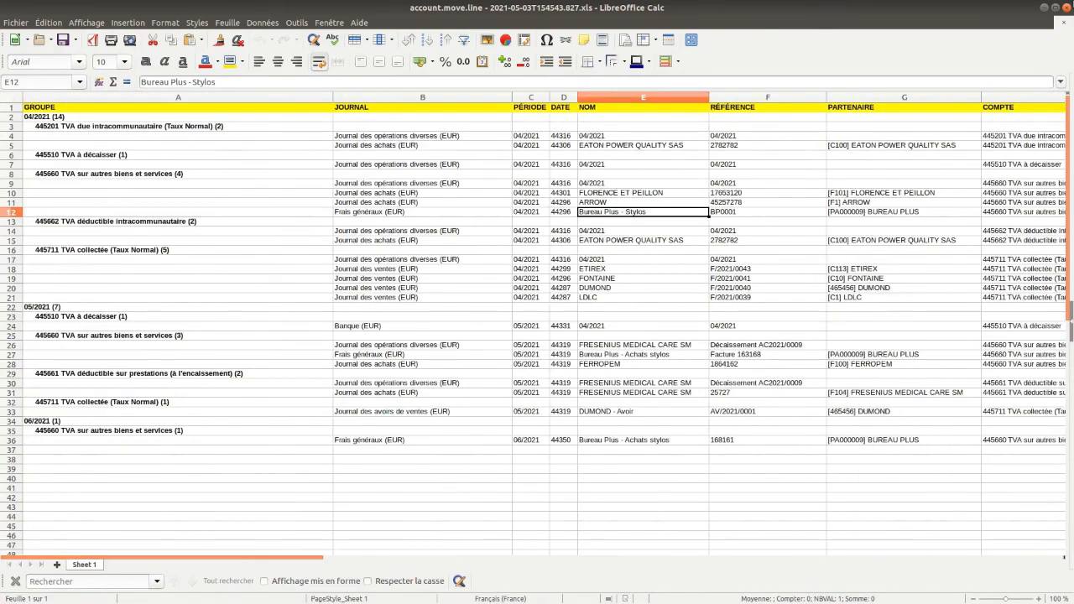
click(1067, 6)
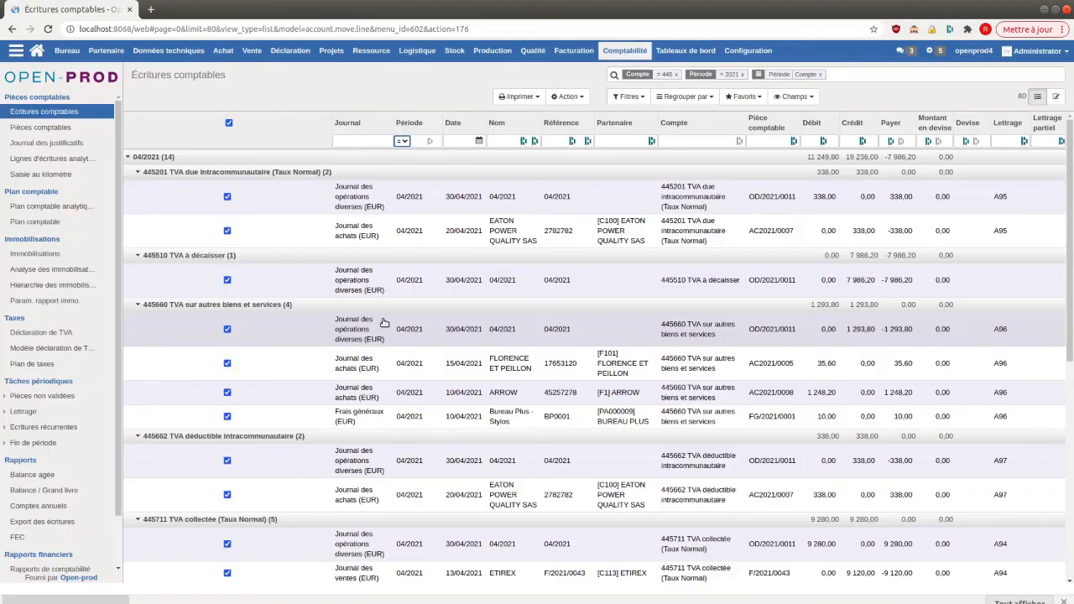
Save the current search as a favourite named "Écritures comptables TVA par périodes".
click(745, 97)
click(766, 116)
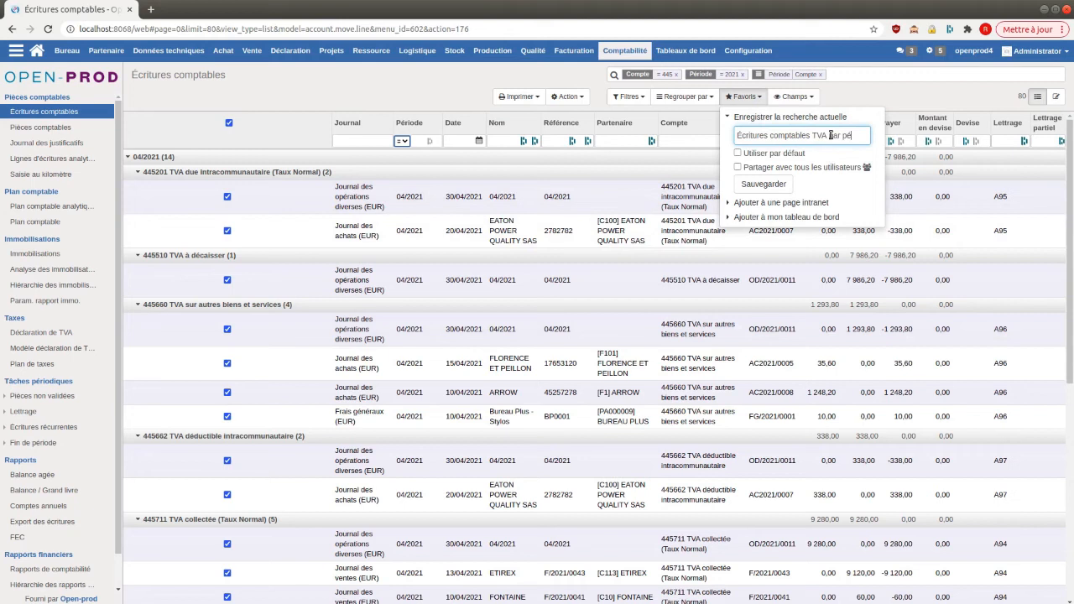
text(TVA par périodes)
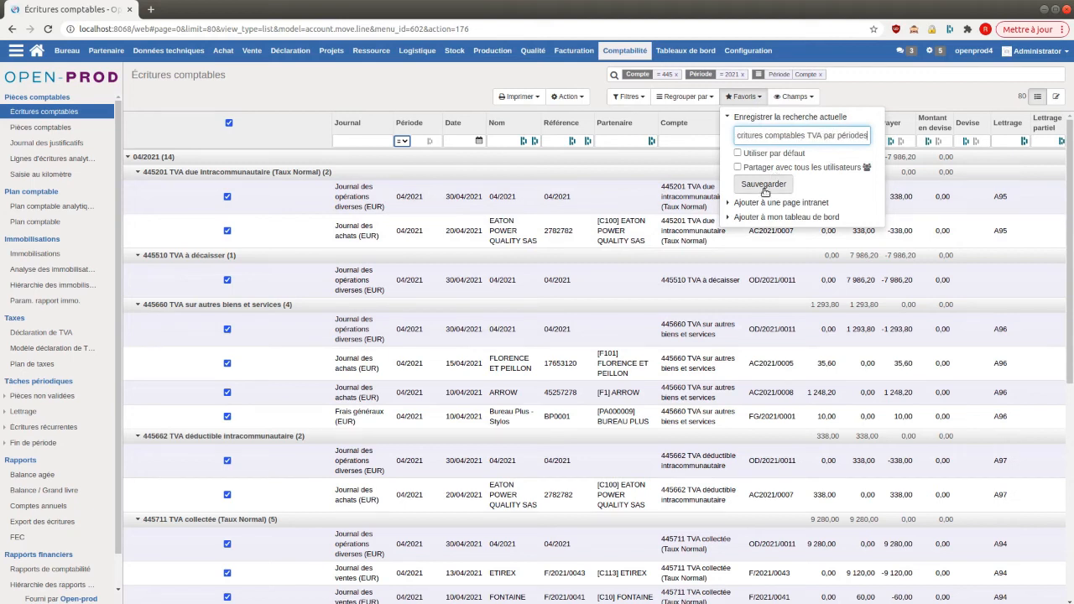
click(766, 184)
click(345, 85)
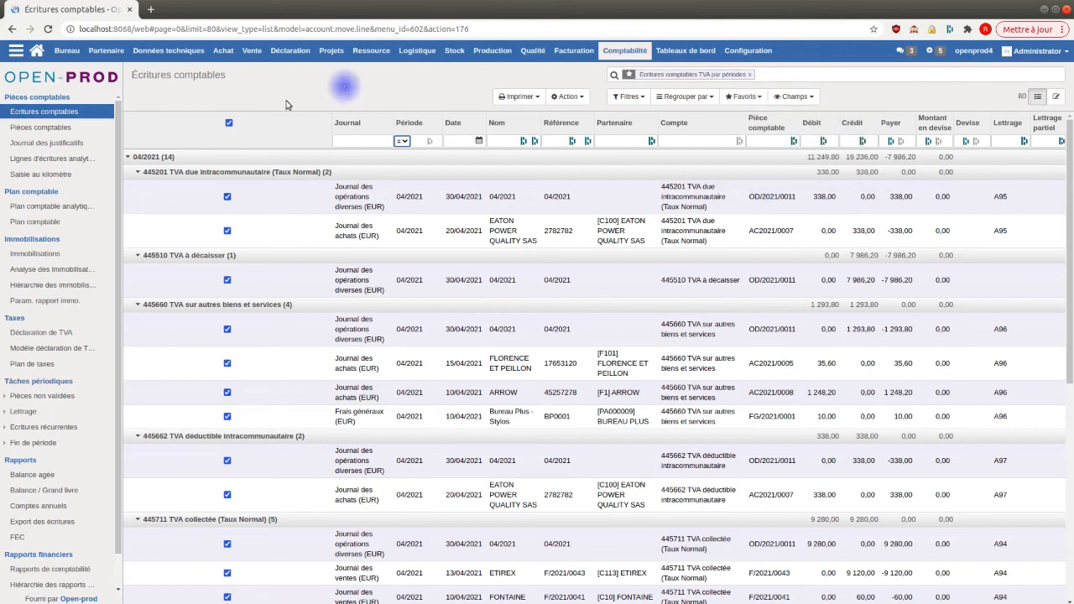
Reload the Écritures comptables list and apply the saved favourite "Écritures comptables TVA par périodes".
click(57, 111)
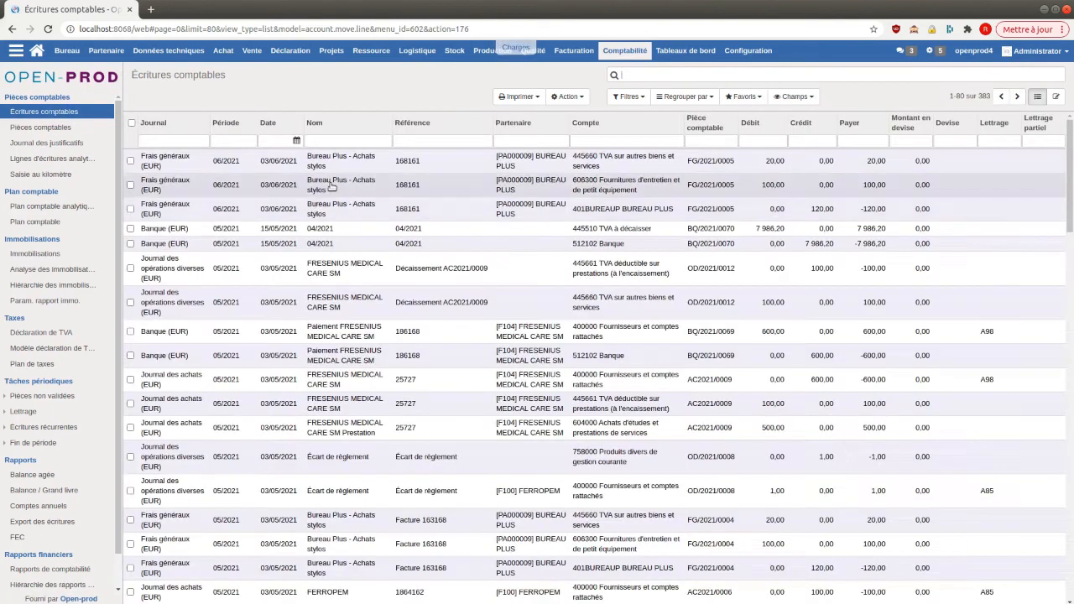
click(744, 96)
click(768, 117)
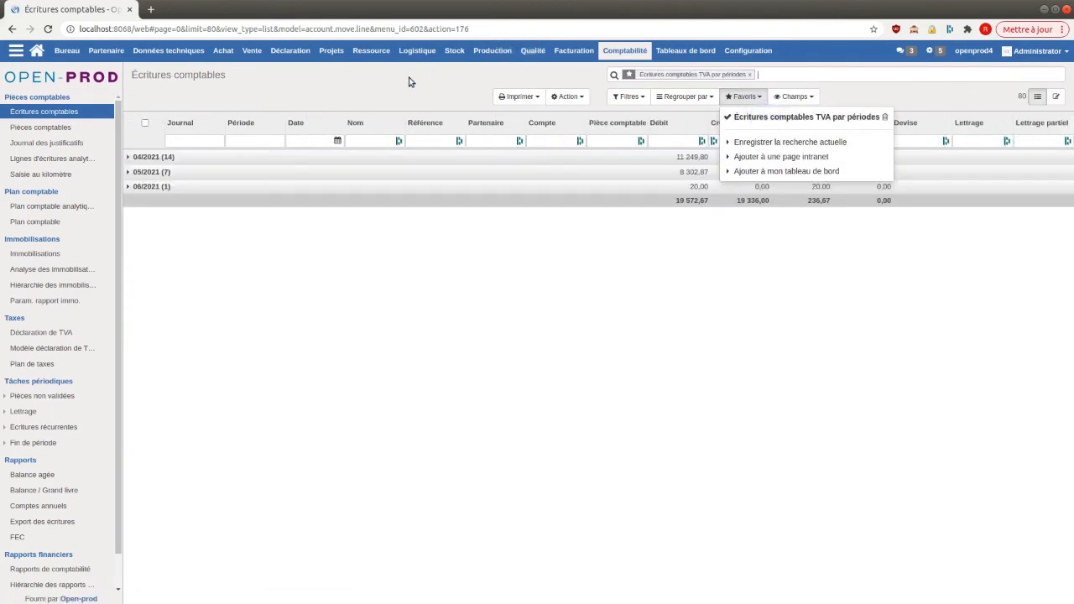
click(410, 78)
Expand all the groups, select all the entries, and view the available actions without running one.
click(579, 97)
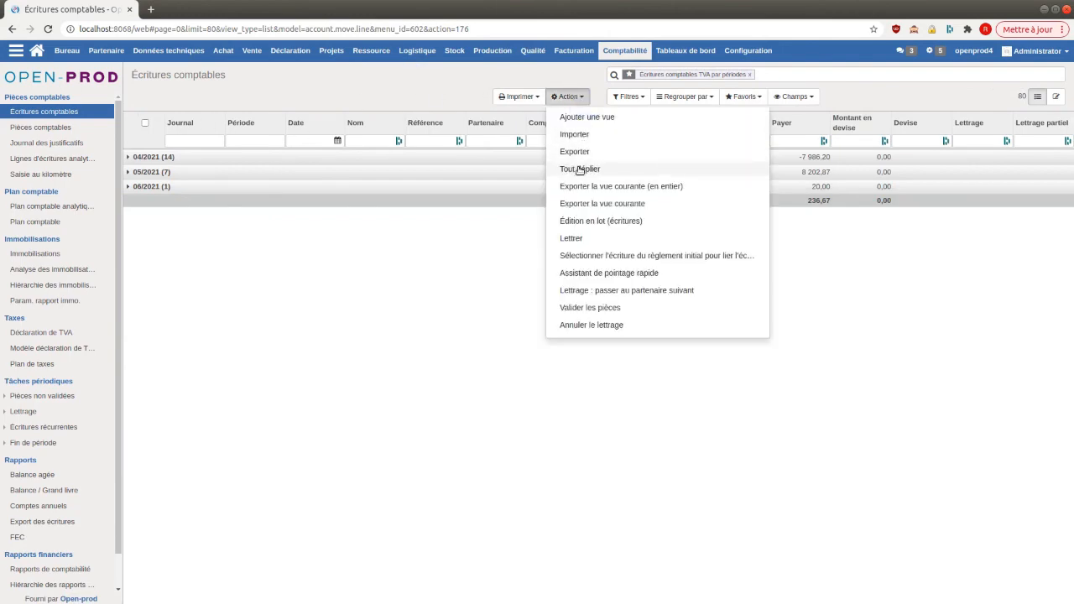
click(579, 169)
click(228, 123)
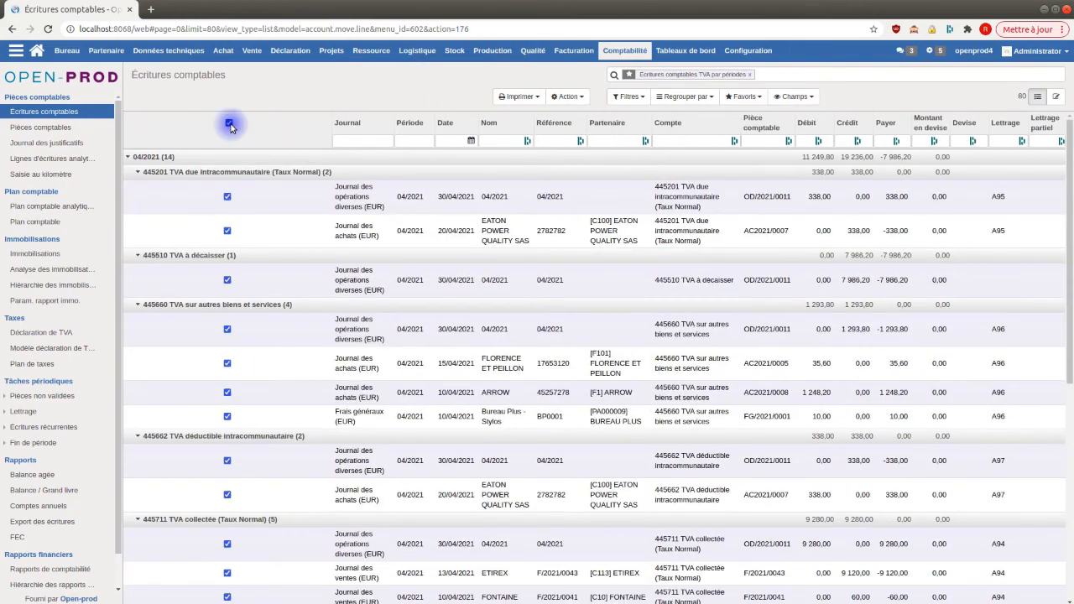
click(568, 97)
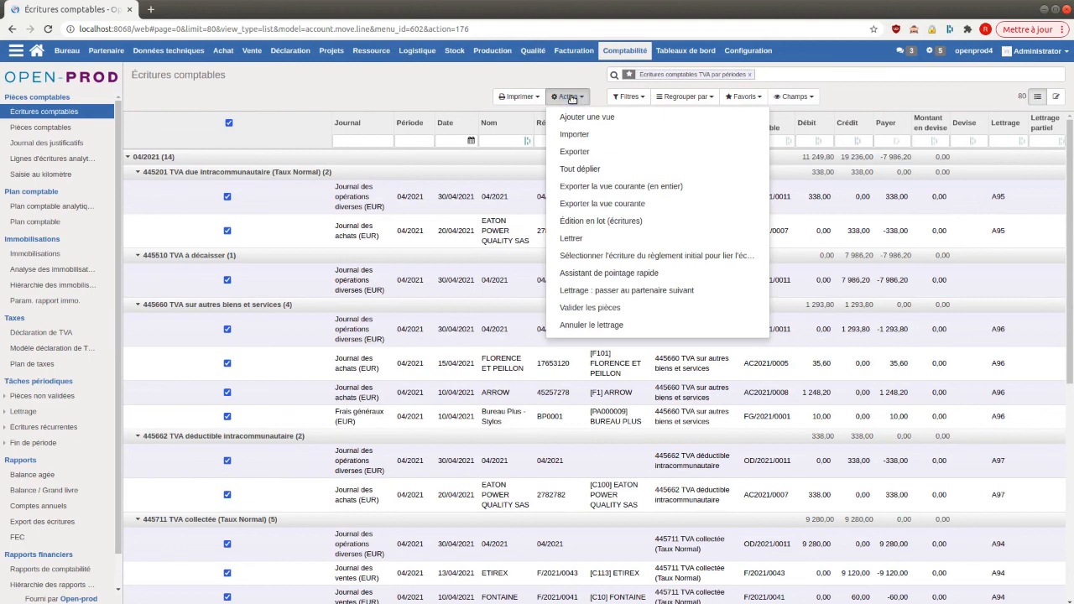
click(423, 87)
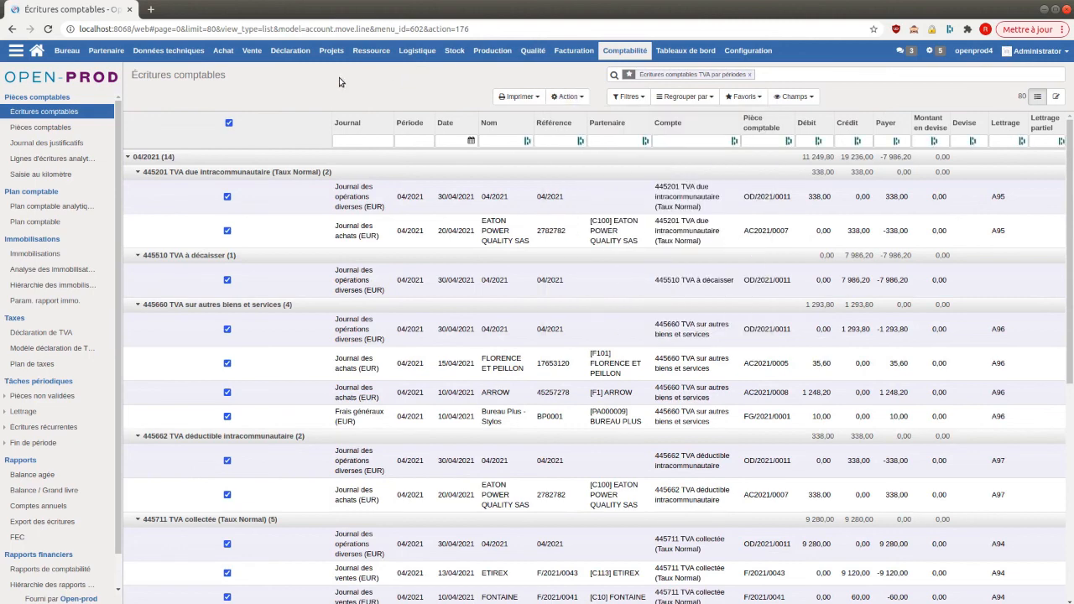